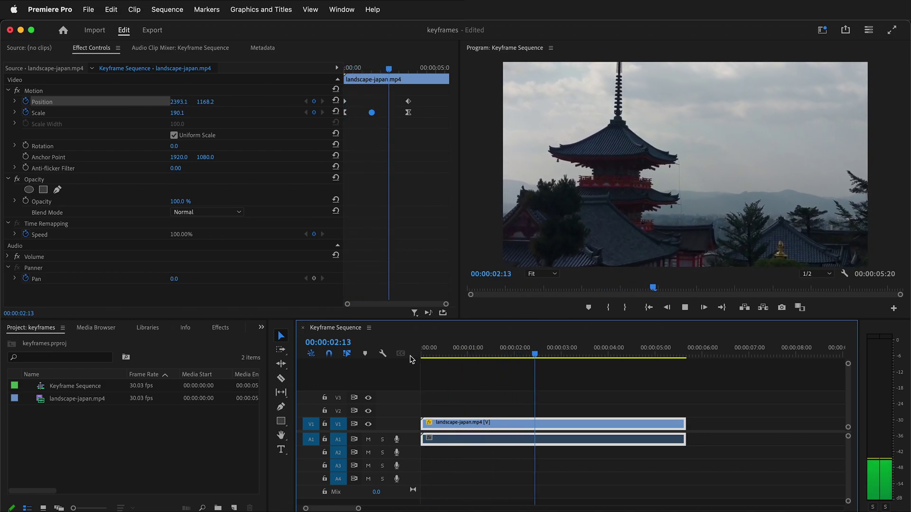
{"action": "key", "text": "Home"}
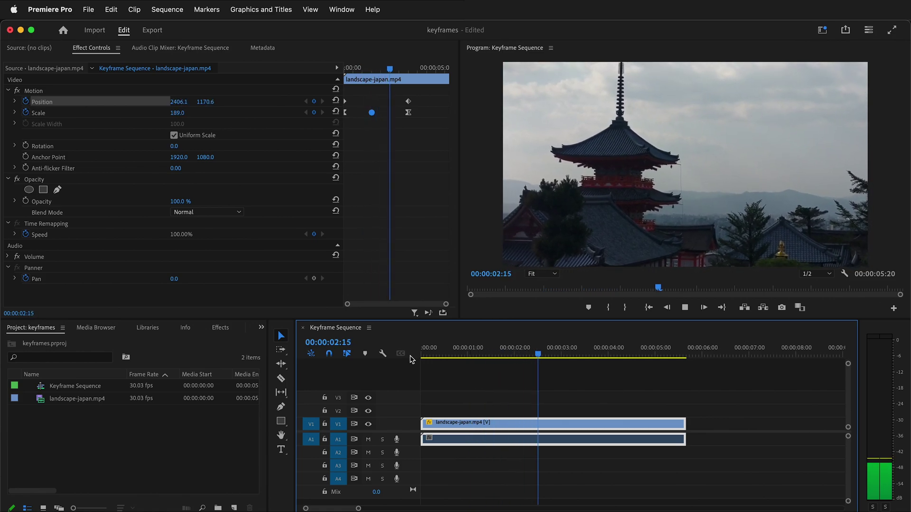
{"action": "key", "text": "Home"}
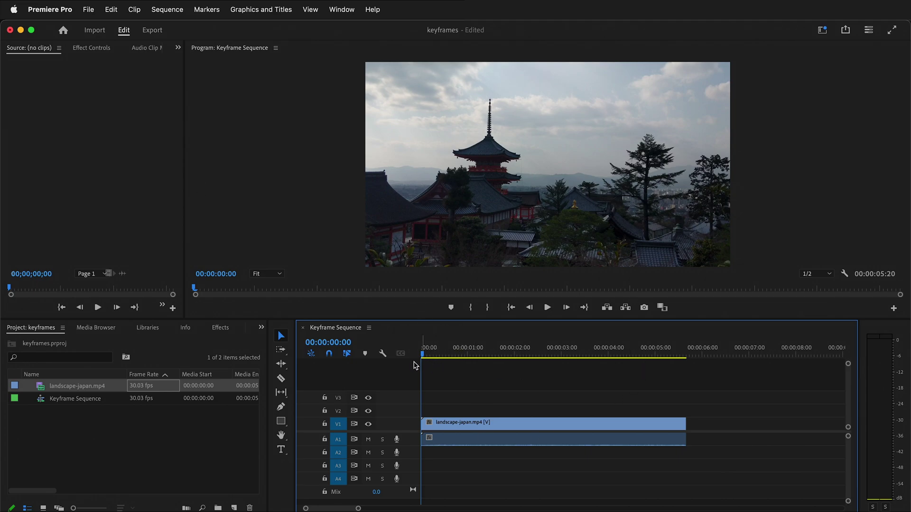
{"action": "left_click", "coordinate": [440, 355]}
{"action": "left_click_drag", "start_coordinate": [442, 356], "coordinate": [423, 356]}
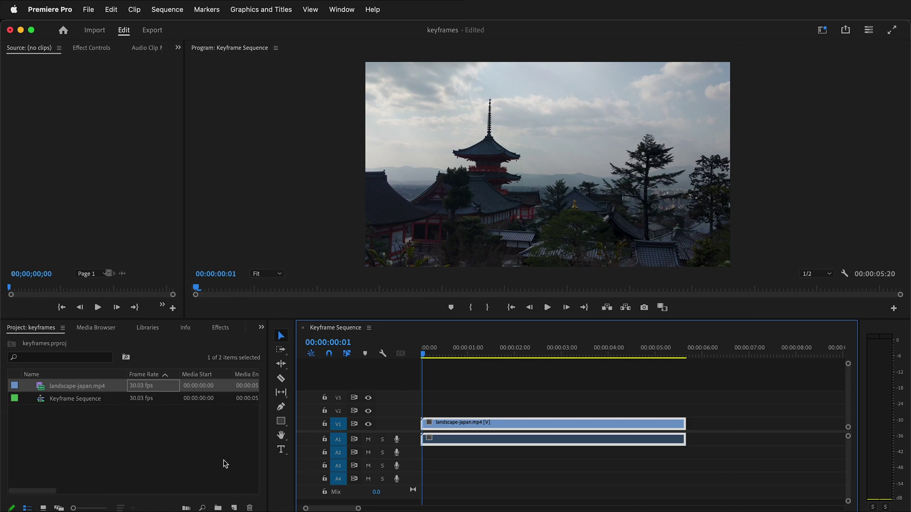
{"action": "left_click", "coordinate": [206, 463]}
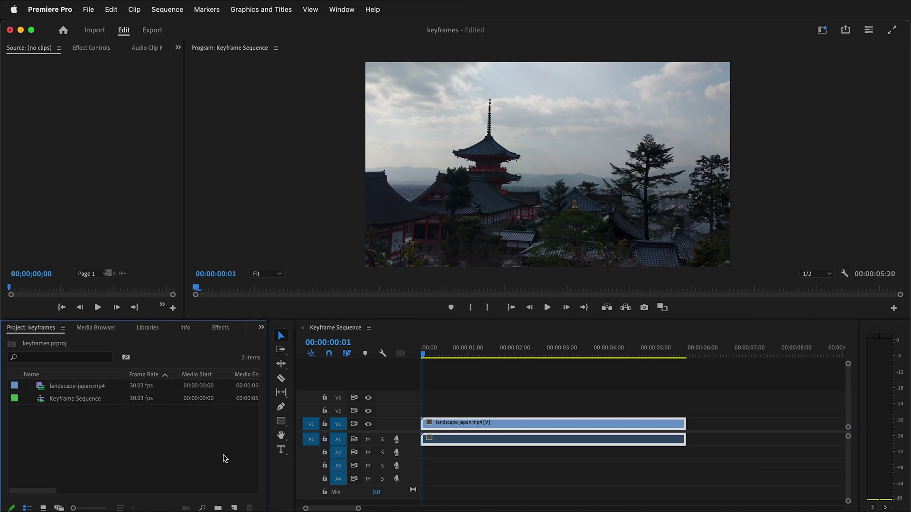
{"action": "left_click", "coordinate": [478, 396]}
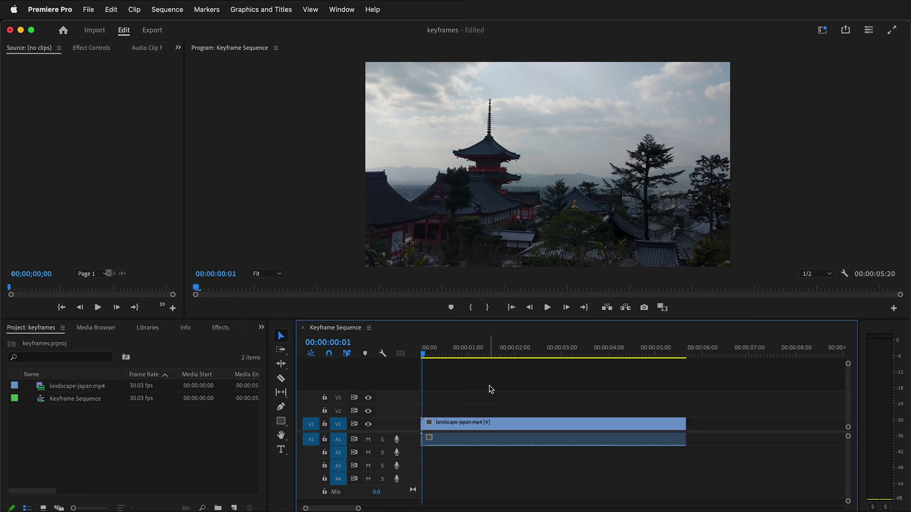
Switch to the Editing workspace and reset it to its saved layout
{"action": "left_click", "coordinate": [349, 11]}
{"action": "mouse_move", "coordinate": [354, 28]}
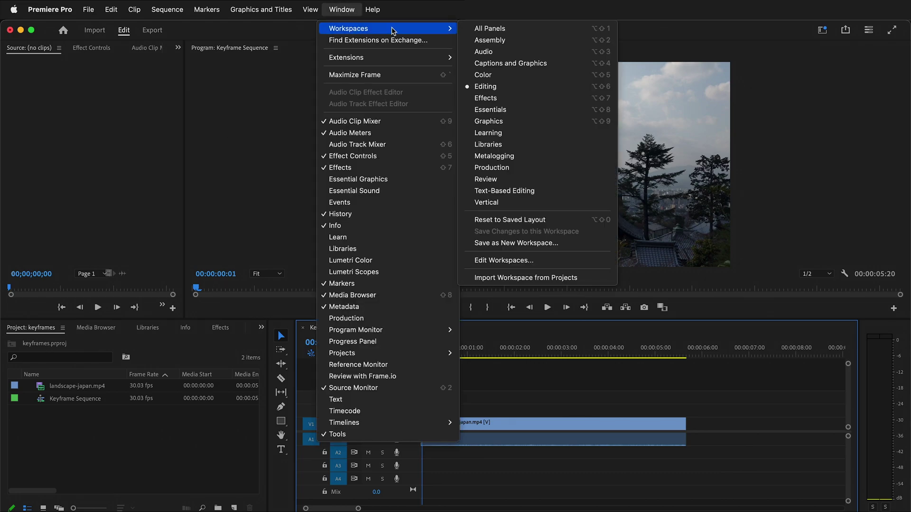
{"action": "left_click", "coordinate": [504, 88]}
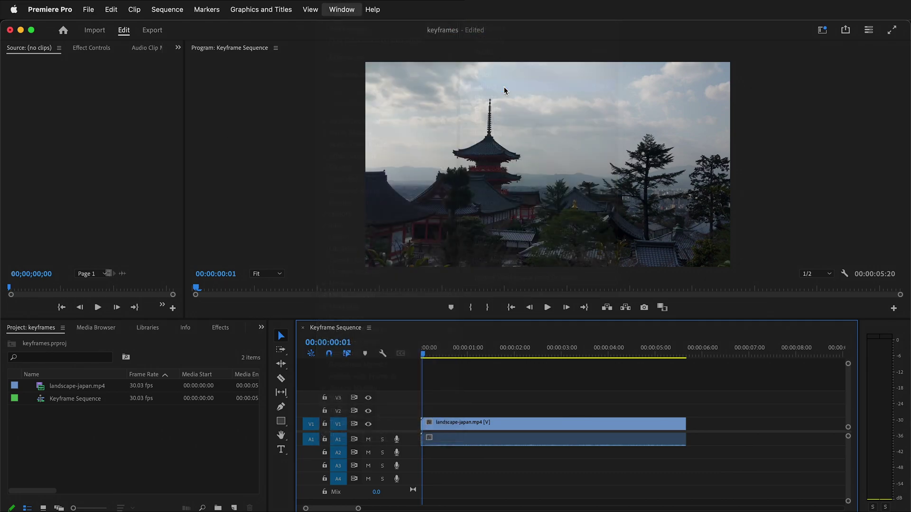
{"action": "left_click", "coordinate": [338, 10]}
{"action": "mouse_move", "coordinate": [349, 33]}
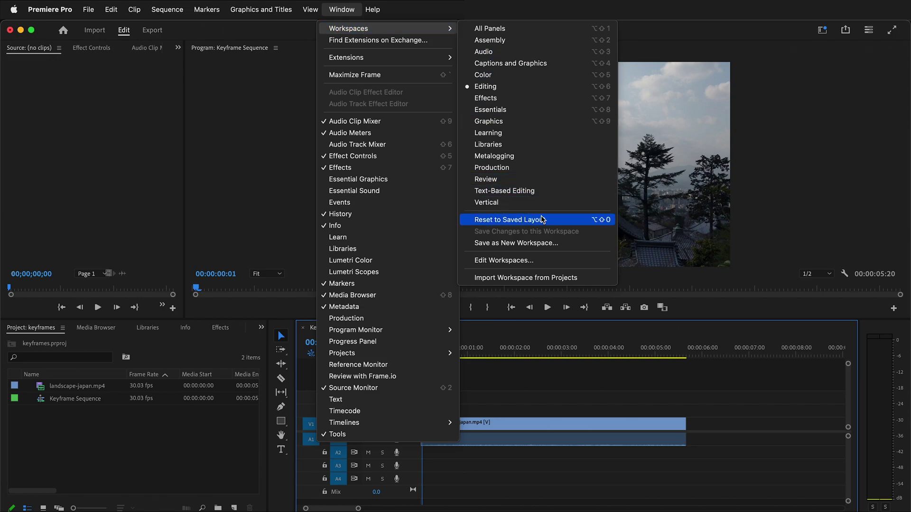
{"action": "left_click", "coordinate": [541, 221]}
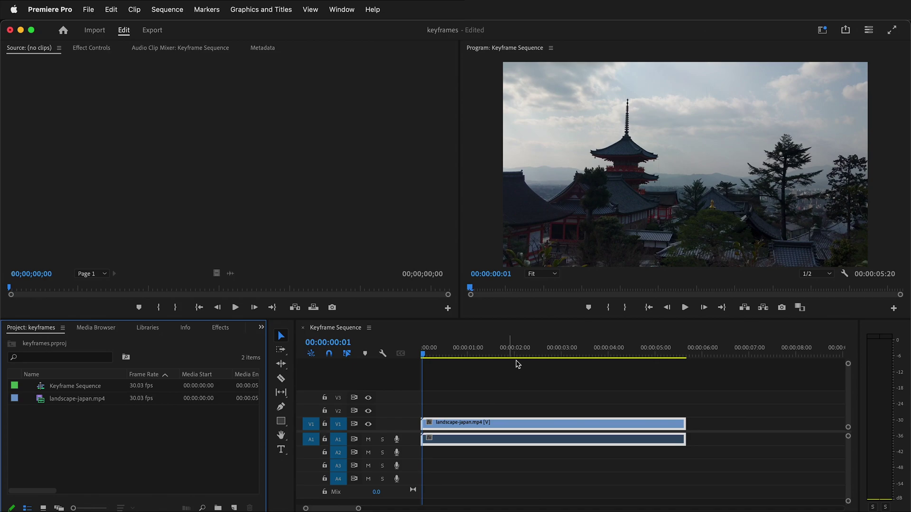
Show the effect controls of the landscape-japan.mp4 timeline clip and set the playhead to 00:00:00:00
{"action": "left_click", "coordinate": [453, 393]}
{"action": "left_click", "coordinate": [100, 52]}
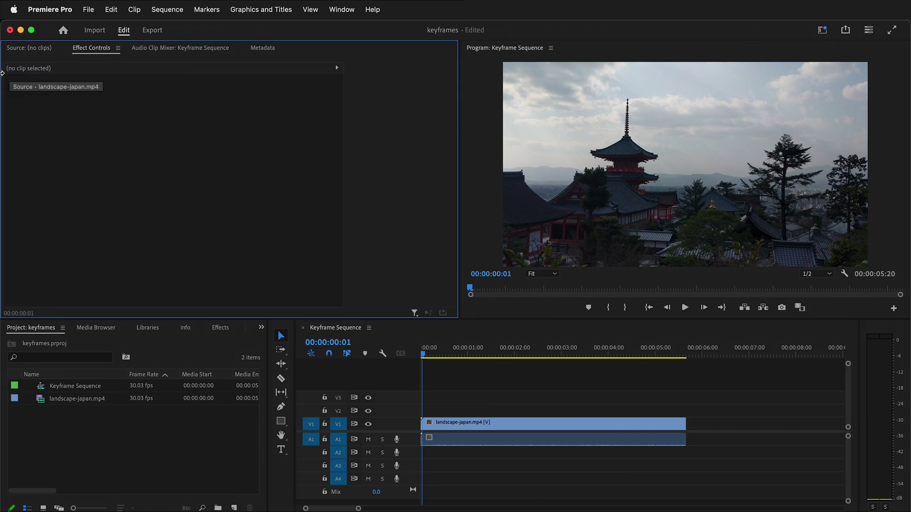
{"action": "left_click", "coordinate": [550, 430]}
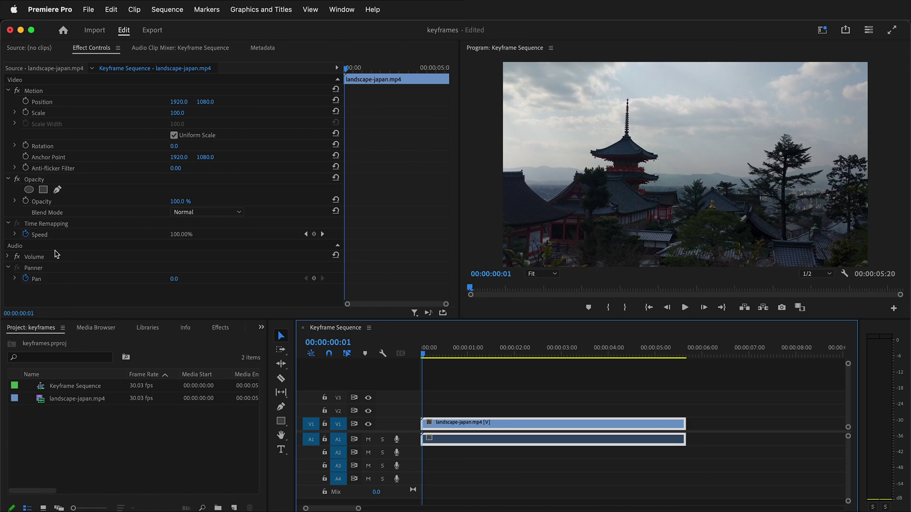
{"action": "left_click", "coordinate": [420, 357]}
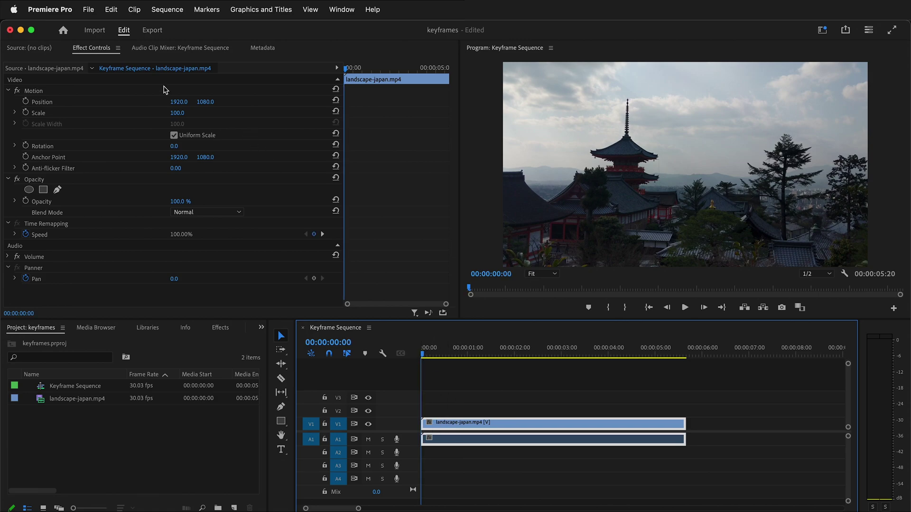
{"action": "left_click", "coordinate": [8, 91]}
{"action": "left_click", "coordinate": [8, 90]}
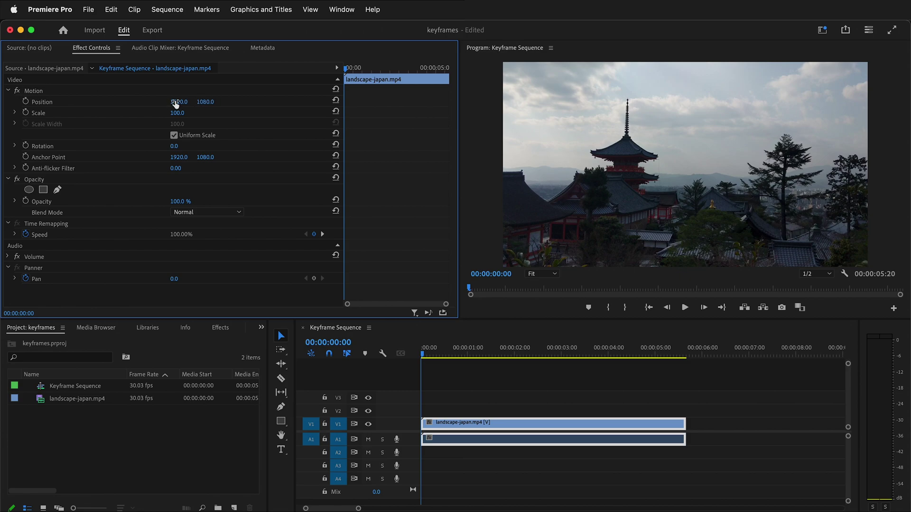
Try shifting the clip horizontally to a Position of 2792 and undo the shift
{"action": "left_click_drag", "start_coordinate": [178, 101], "coordinate": [594, 101]}
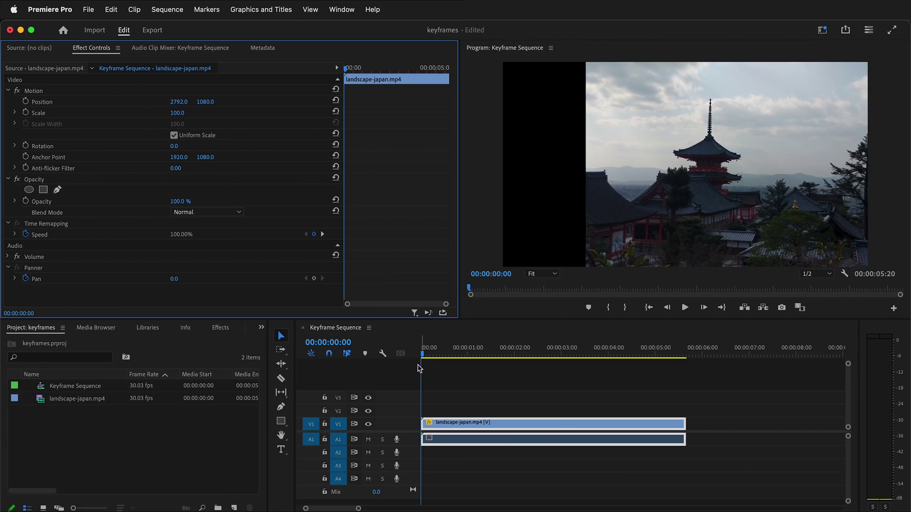
{"action": "left_click_drag", "start_coordinate": [422, 358], "coordinate": [401, 375]}
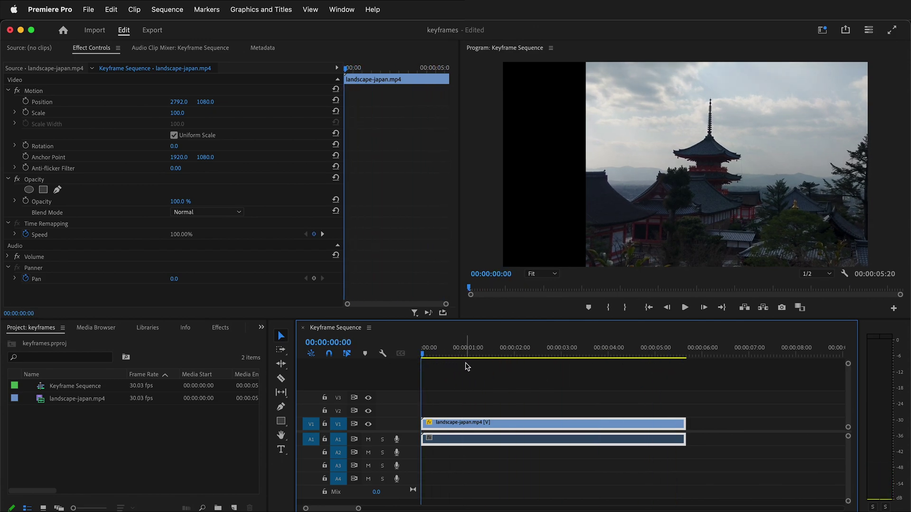
{"action": "key", "text": "super+z"}
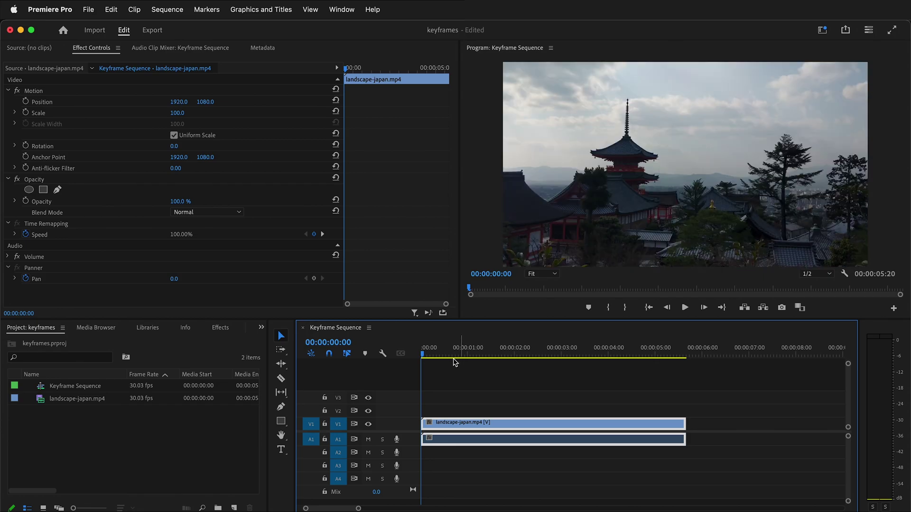
Try enlarging the clip to a Scale of 212 and undo the enlargement
{"action": "left_click", "coordinate": [177, 116]}
{"action": "left_click_drag", "start_coordinate": [177, 113], "coordinate": [231, 113]}
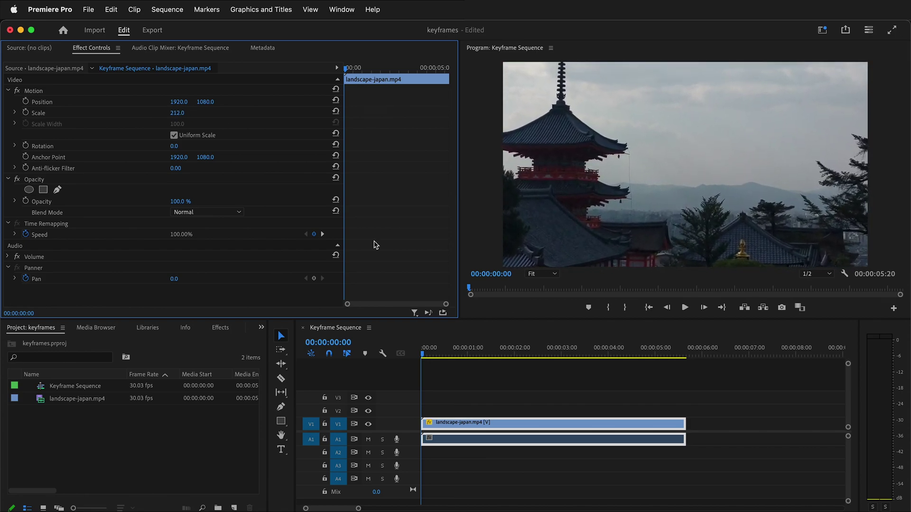
{"action": "left_click", "coordinate": [427, 354]}
{"action": "mouse_move", "coordinate": [427, 356]}
{"action": "left_mouse_down"}
{"action": "mouse_move", "coordinate": [667, 360]}
{"action": "mouse_move", "coordinate": [412, 346]}
{"action": "left_mouse_up"}
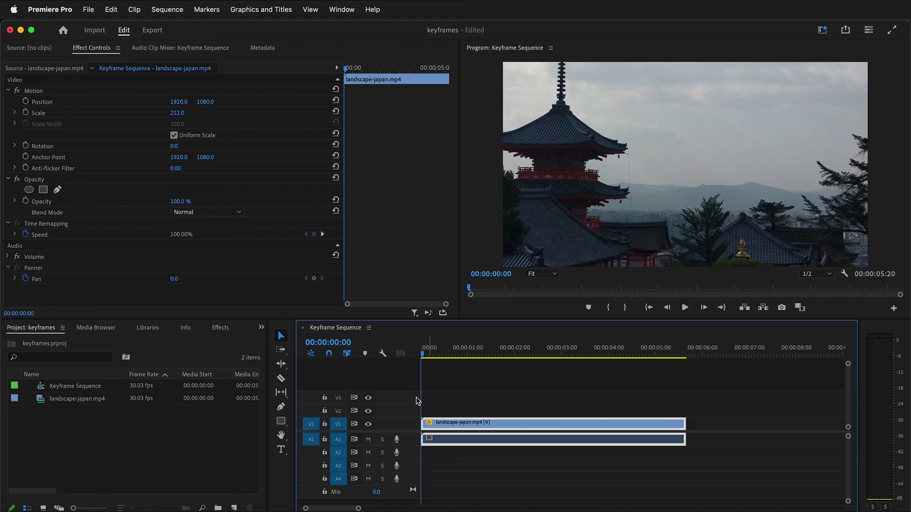
{"action": "key", "text": "ctrl+z"}
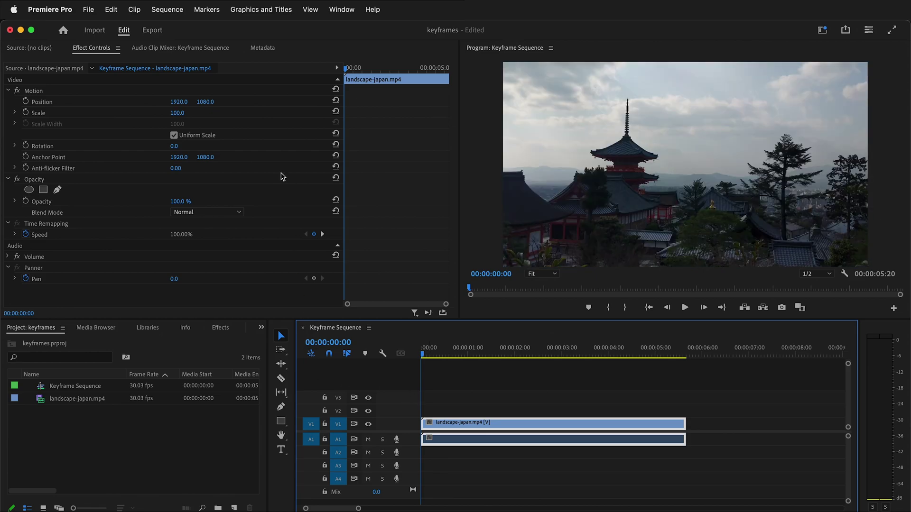
Turn on Scale keyframing at 00:00:00:00, try larger values on that keyframe, and reset its Scale to 100
{"action": "left_click", "coordinate": [26, 113]}
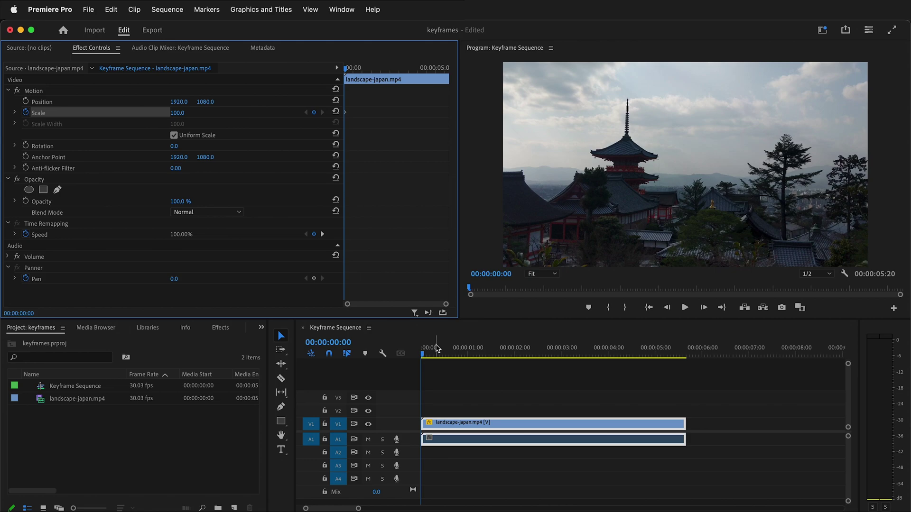
{"action": "left_click", "coordinate": [177, 112]}
{"action": "type", "text": "115"}
{"action": "key", "text": "Return"}
{"action": "left_click_drag", "start_coordinate": [177, 112], "coordinate": [271, 107]}
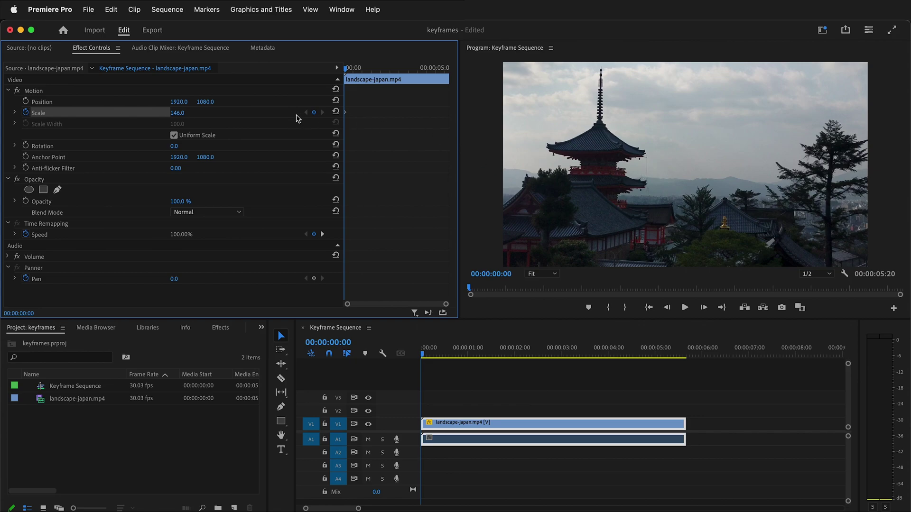
{"action": "left_click", "coordinate": [336, 112]}
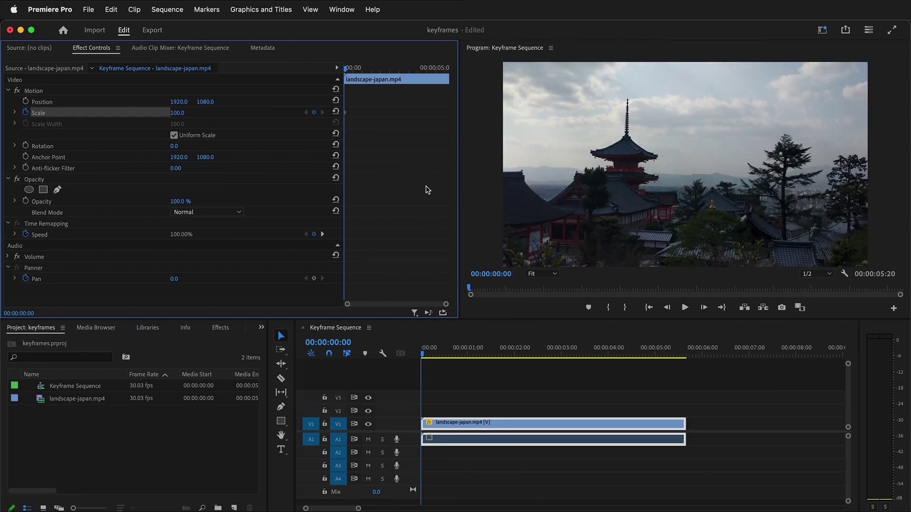
Add a second Scale keyframe with a value of 172 on the clip's last frame, 00:00:05:19
{"action": "left_click_drag", "start_coordinate": [434, 352], "coordinate": [489, 354]}
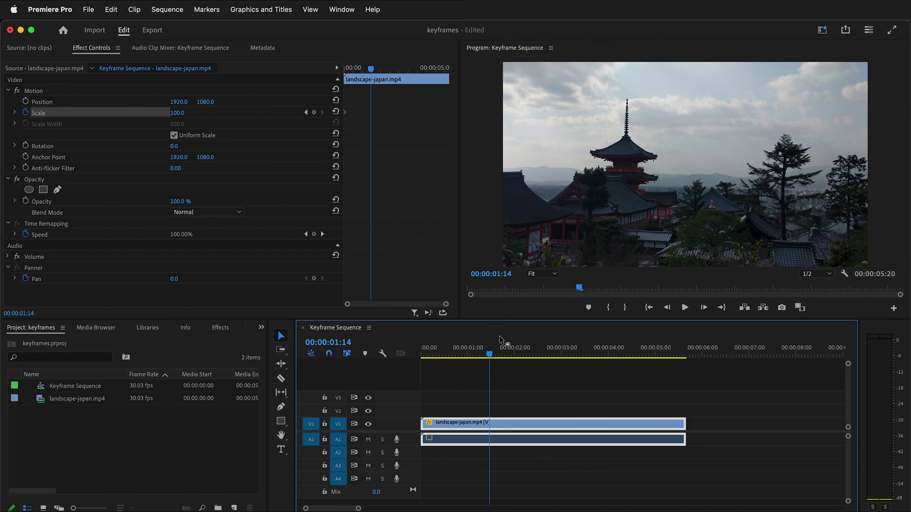
{"action": "left_click_drag", "start_coordinate": [493, 358], "coordinate": [683, 378]}
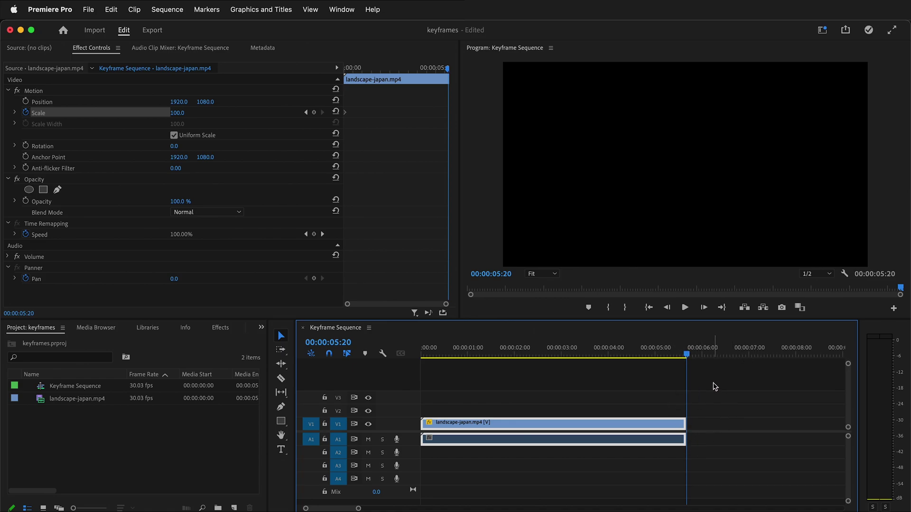
{"action": "key", "text": "Left"}
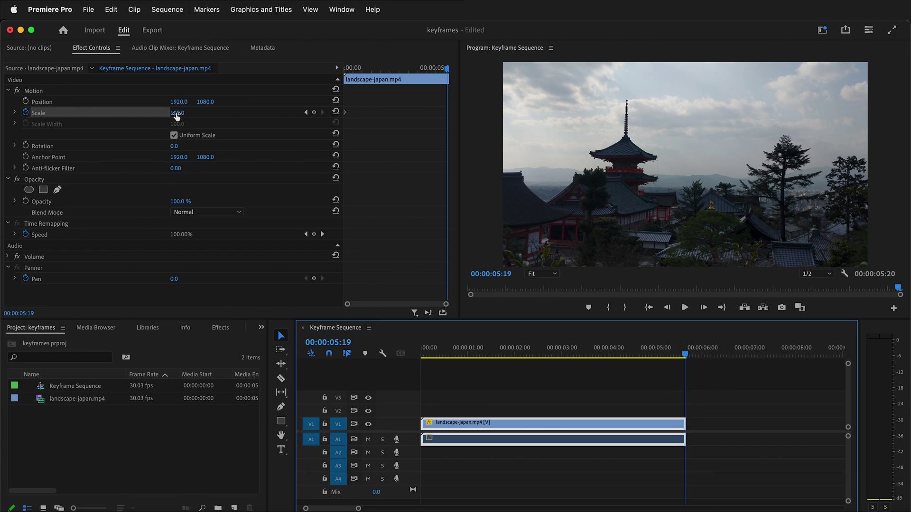
{"action": "left_click_drag", "start_coordinate": [179, 118], "coordinate": [213, 117]}
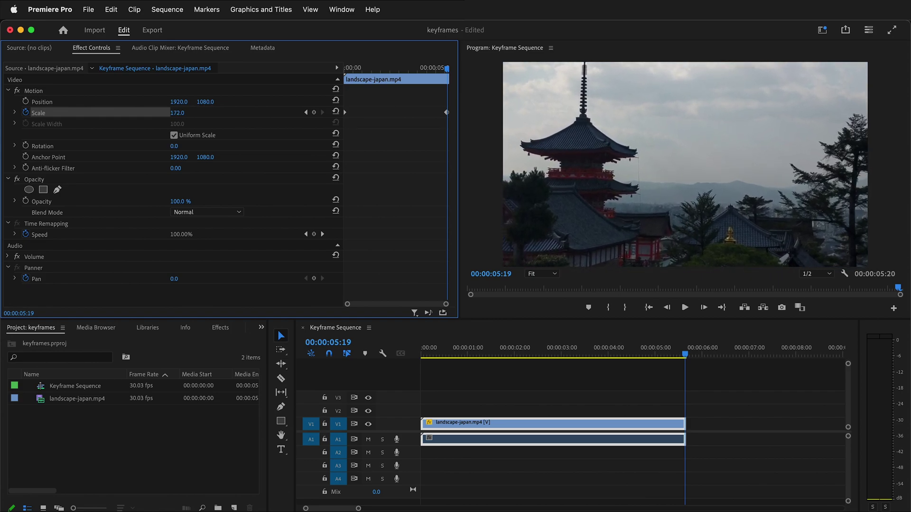
Play the zoom animation from the start of the sequence and return the playhead to 00:00:00:00
{"action": "left_click", "coordinate": [685, 356]}
{"action": "left_click_drag", "start_coordinate": [685, 355], "coordinate": [406, 351]}
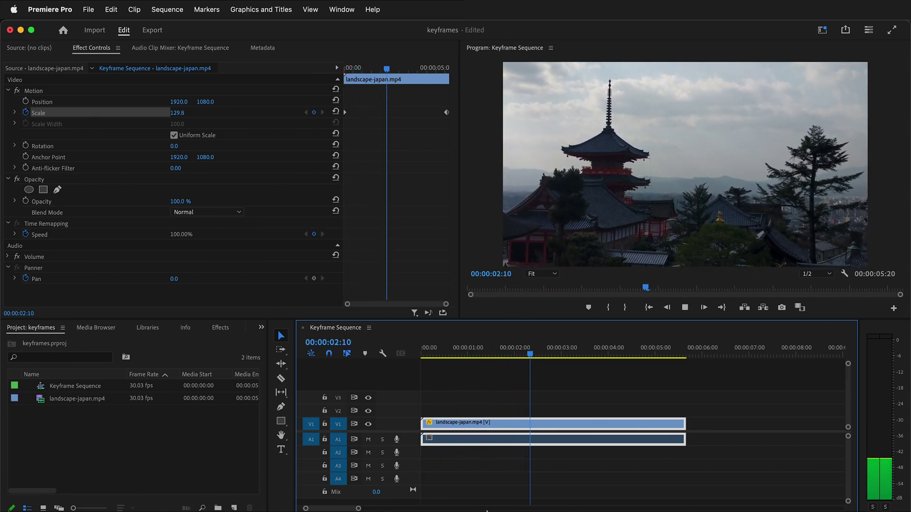
{"action": "key", "text": "space"}
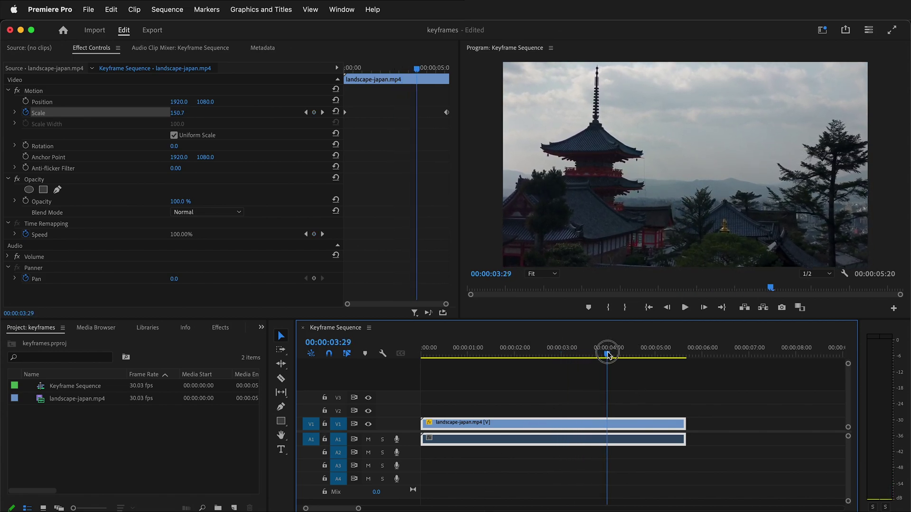
{"action": "left_click_drag", "start_coordinate": [610, 354], "coordinate": [421, 353]}
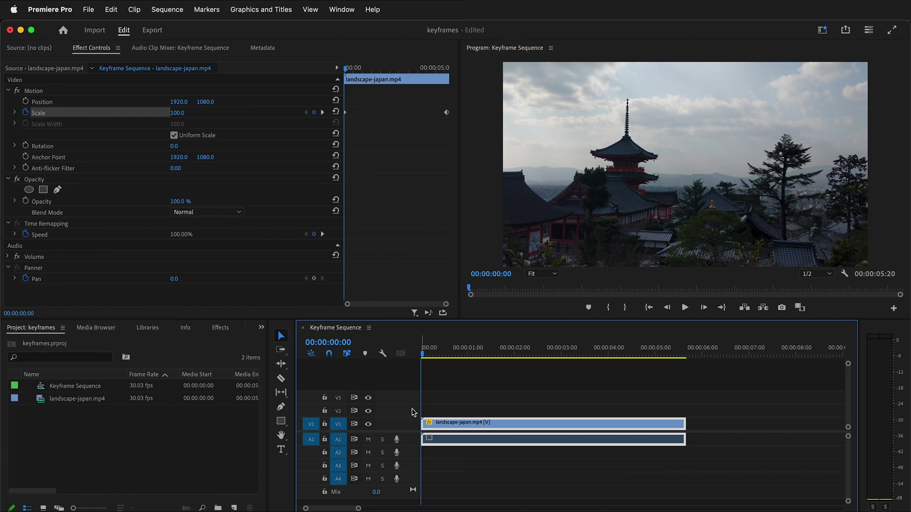
Apply Ease In to the first Scale keyframe and play back the zoom to check it
{"action": "left_click", "coordinate": [346, 116]}
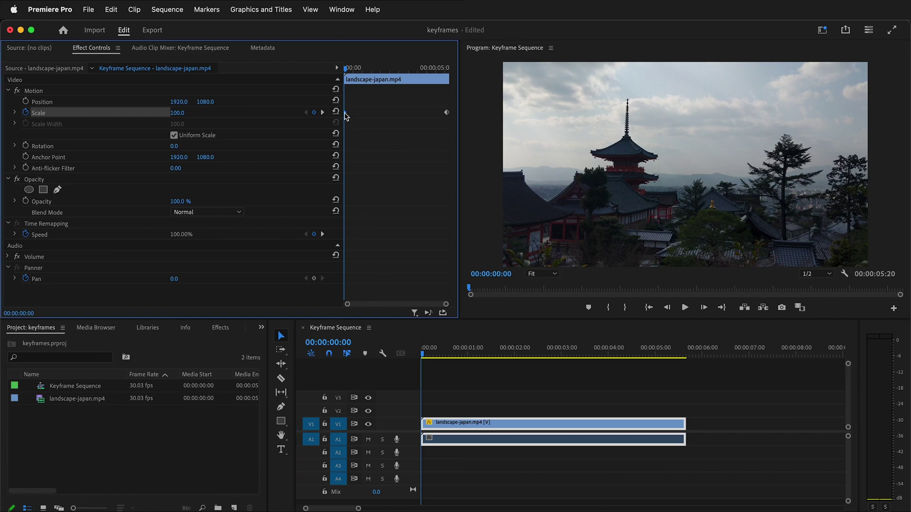
{"action": "right_click", "coordinate": [346, 115]}
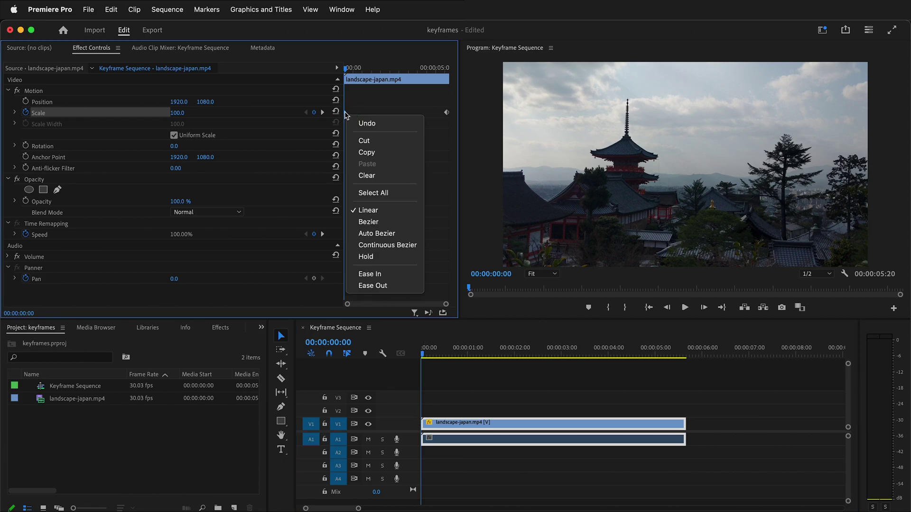
{"action": "left_click", "coordinate": [398, 275]}
{"action": "key", "text": "space"}
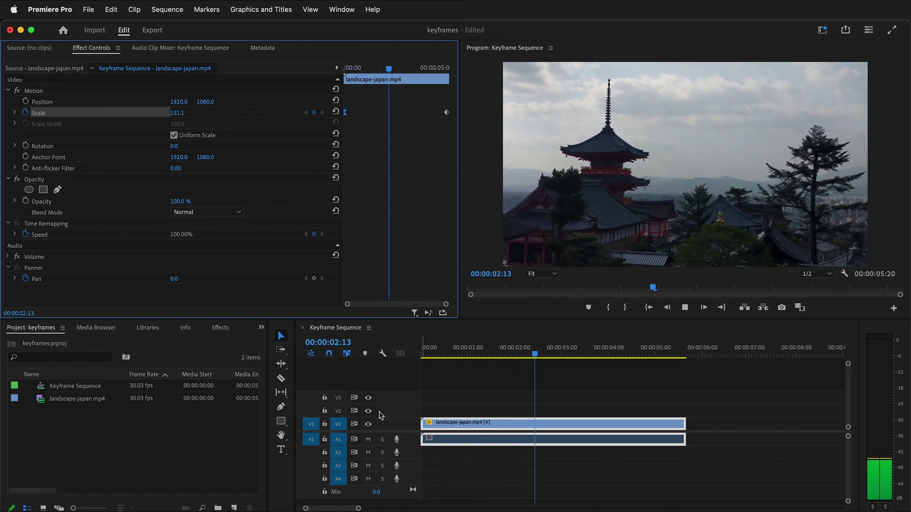
{"action": "key", "text": "space"}
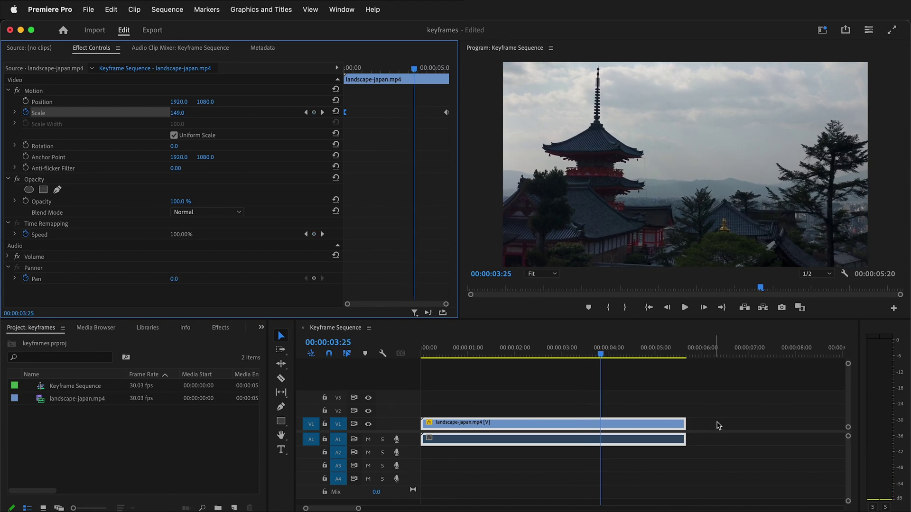
Apply Ease Out to the last Scale keyframe near the end of the clip
{"action": "left_click", "coordinate": [670, 352]}
{"action": "left_click_drag", "start_coordinate": [673, 353], "coordinate": [682, 353]}
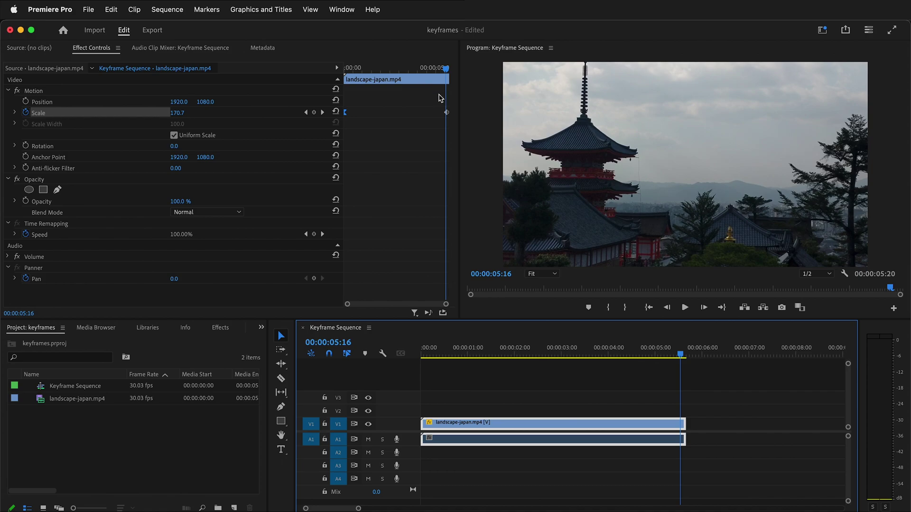
{"action": "left_click", "coordinate": [447, 113]}
{"action": "right_click", "coordinate": [447, 113]}
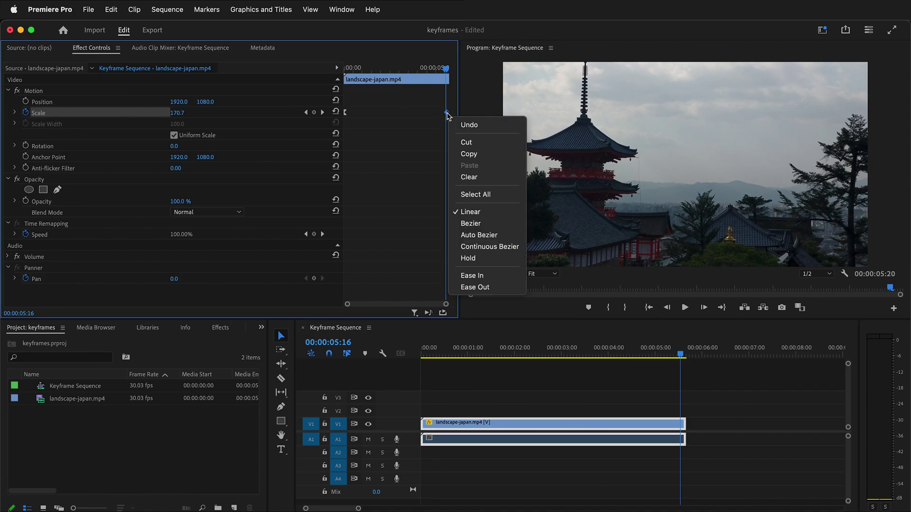
{"action": "left_click", "coordinate": [472, 287]}
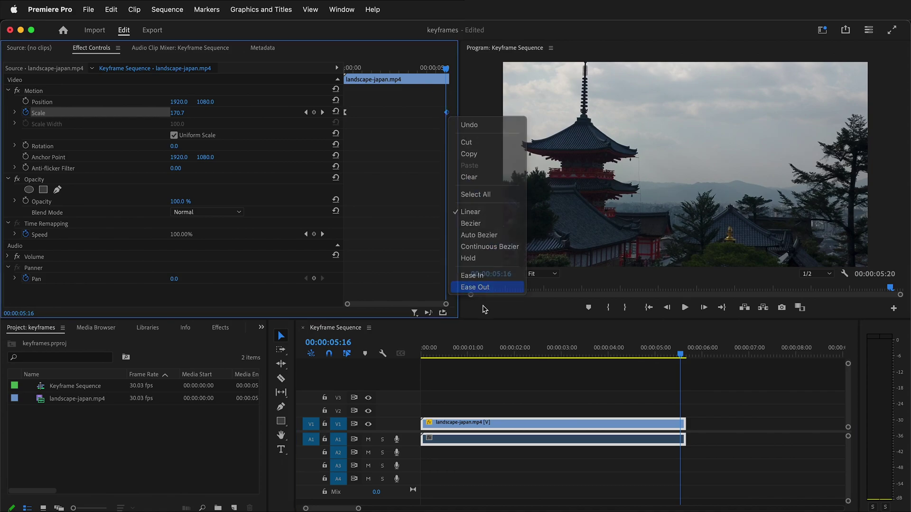
Play the eased zoom from the start of the sequence and return the playhead to 00:00:00:00
{"action": "left_click_drag", "start_coordinate": [472, 346], "coordinate": [416, 349]}
{"action": "key", "text": "space"}
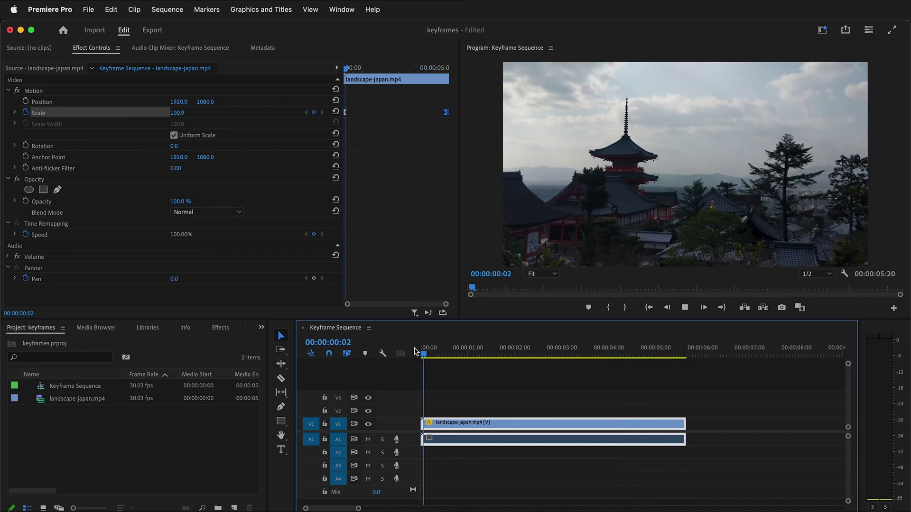
{"action": "key", "text": "space"}
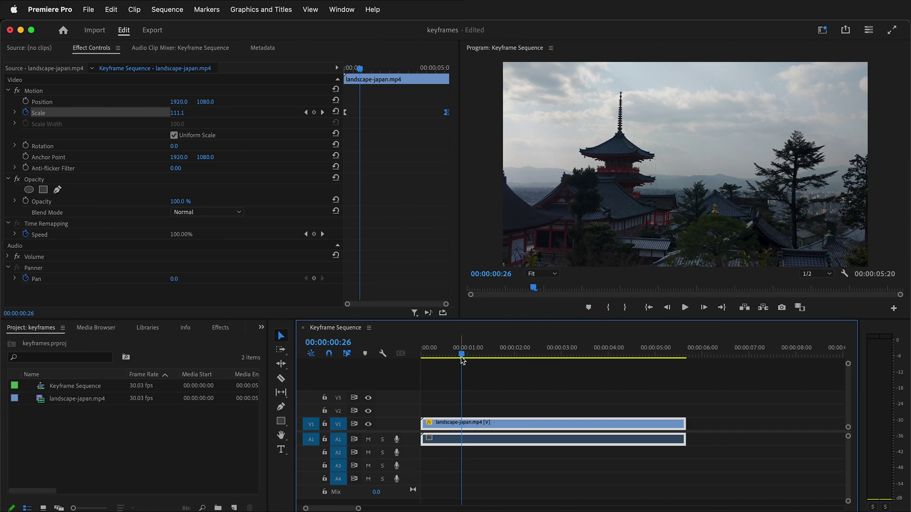
{"action": "left_click_drag", "start_coordinate": [462, 360], "coordinate": [416, 356]}
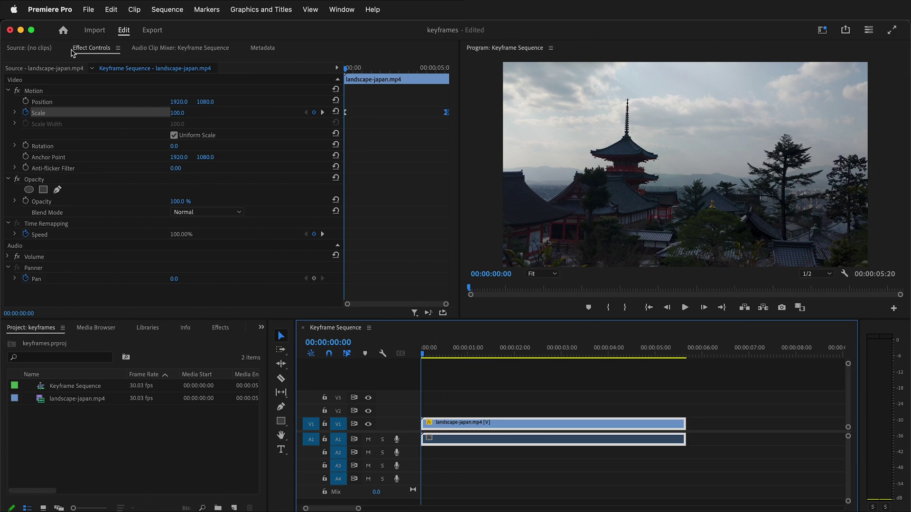
Turn on Position keyframing at 00:00:00:00 and add a second Position keyframe of 2607, 1208 on the clip's last frame, 00:00:05:19
{"action": "left_click", "coordinate": [26, 102]}
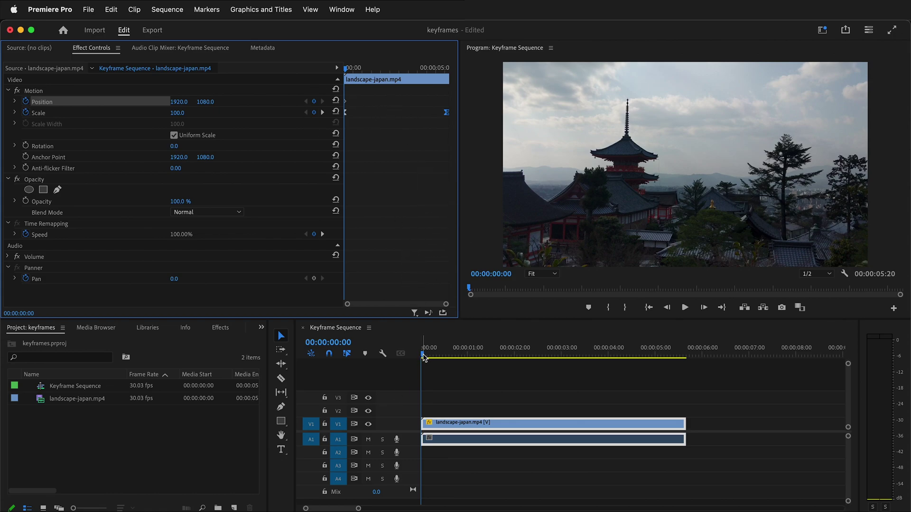
{"action": "left_click_drag", "start_coordinate": [423, 357], "coordinate": [689, 352]}
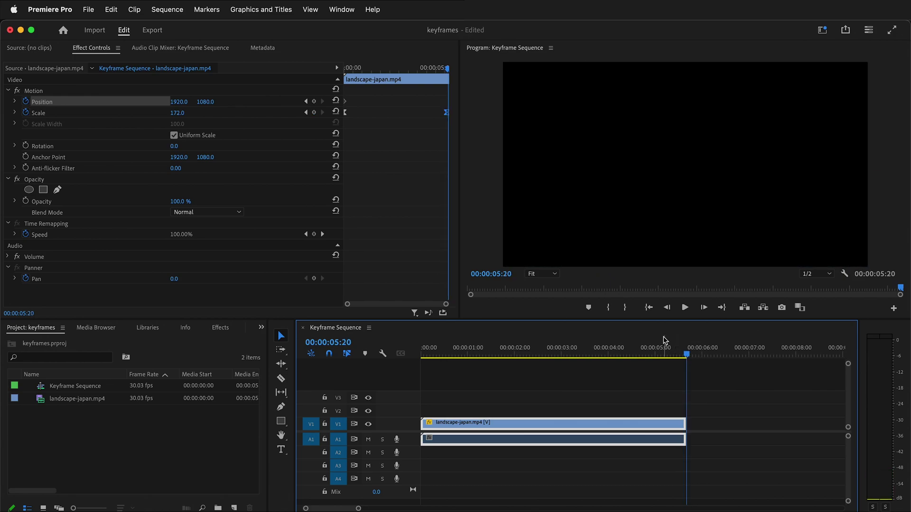
{"action": "key", "text": "Left"}
{"action": "left_click", "coordinate": [572, 309]}
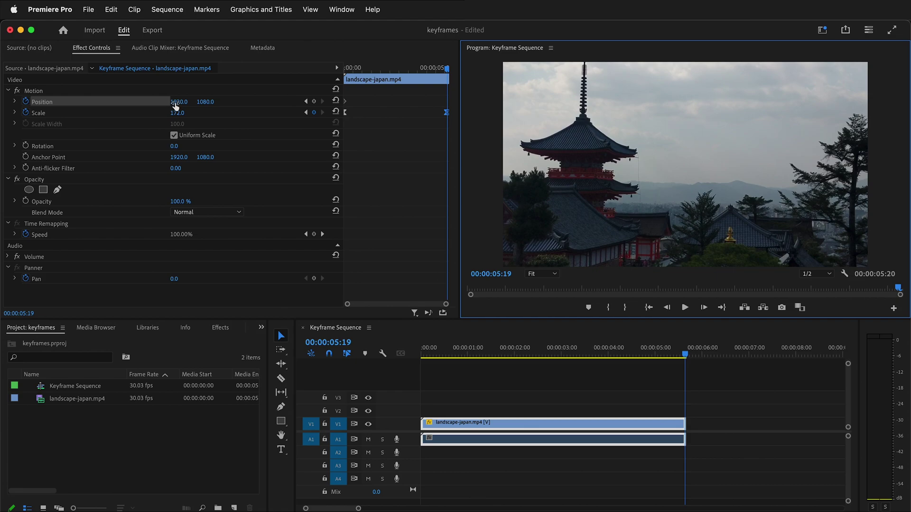
{"action": "left_click_drag", "start_coordinate": [176, 102], "coordinate": [479, 101]}
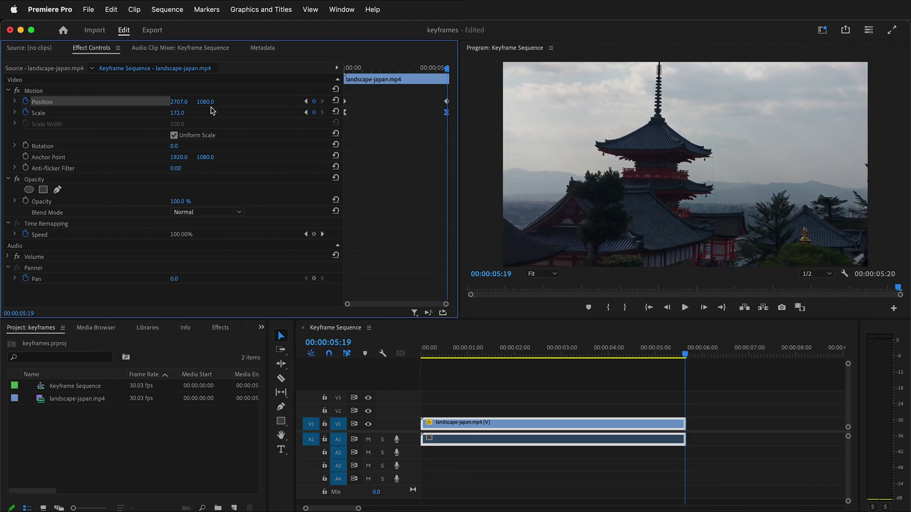
{"action": "left_click_drag", "start_coordinate": [205, 101], "coordinate": [284, 102]}
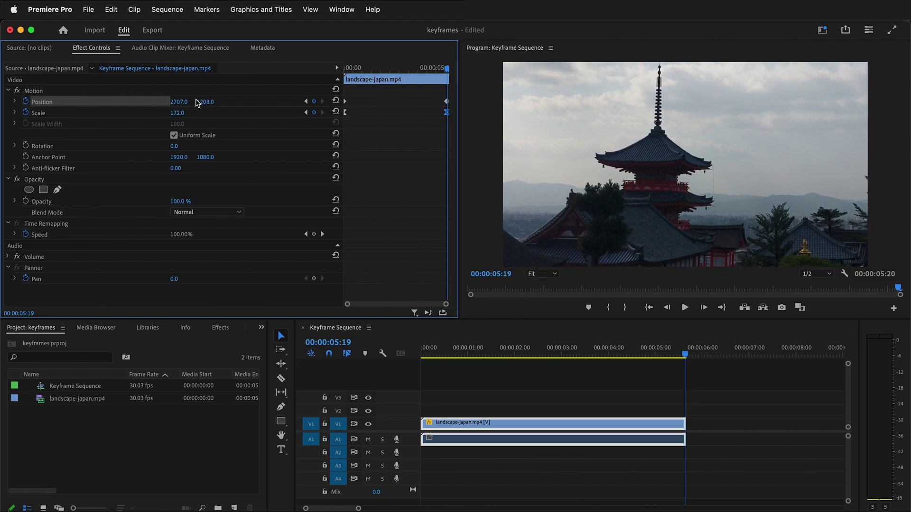
{"action": "left_click_drag", "start_coordinate": [176, 102], "coordinate": [130, 103]}
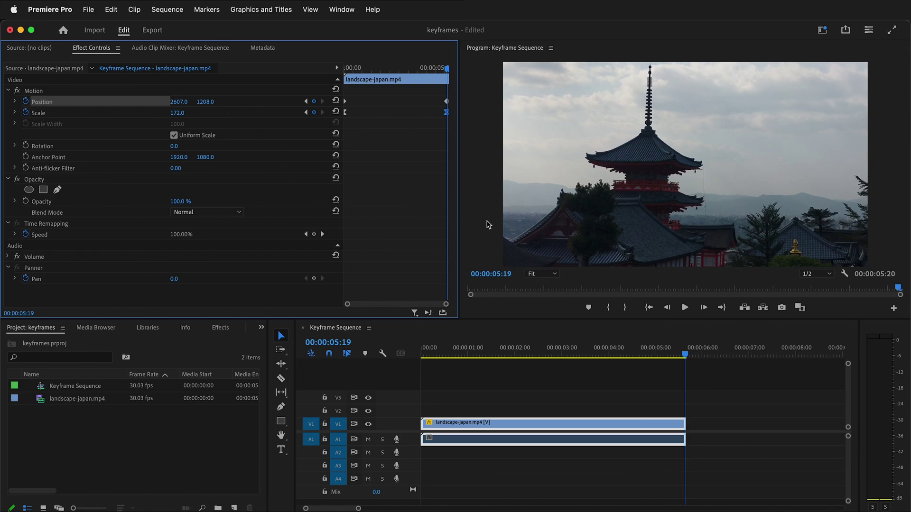
Play the combined Position and Scale animation from the start of the sequence
{"action": "left_click_drag", "start_coordinate": [522, 352], "coordinate": [421, 352]}
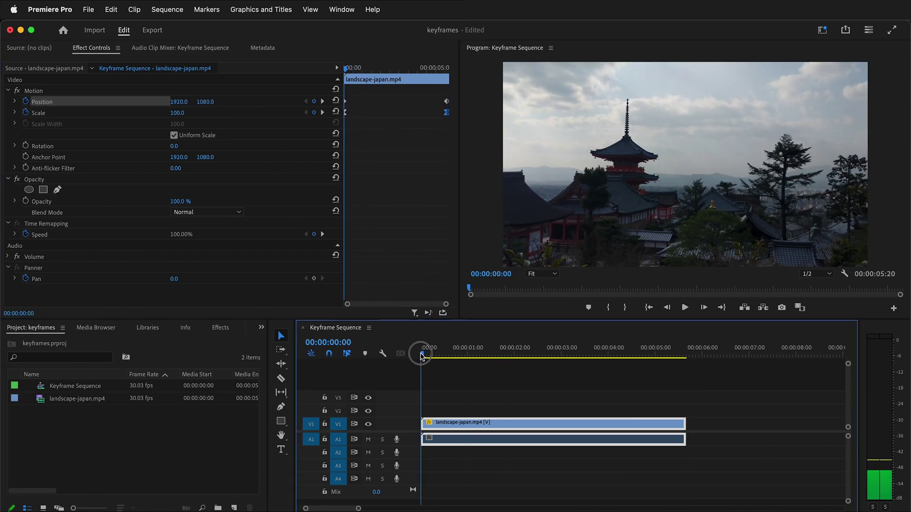
{"action": "key", "text": "space"}
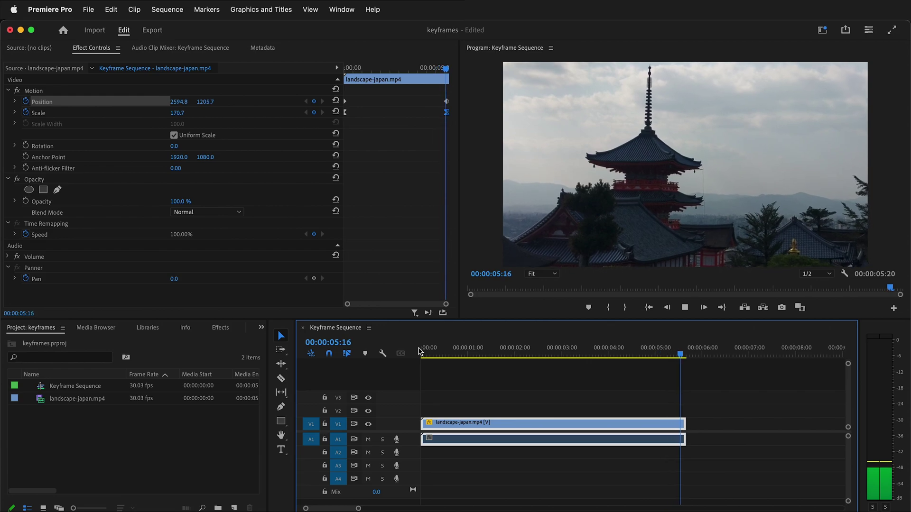
{"action": "key", "text": "space"}
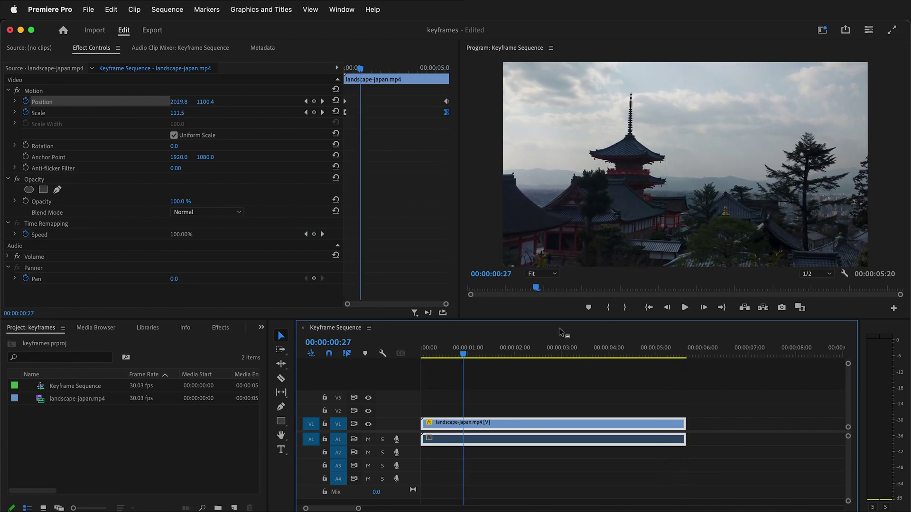
Move the ending Position and Scale keyframes earlier together, to about 3.5 seconds, and play back the faster animation from the start
{"action": "left_click", "coordinate": [445, 102]}
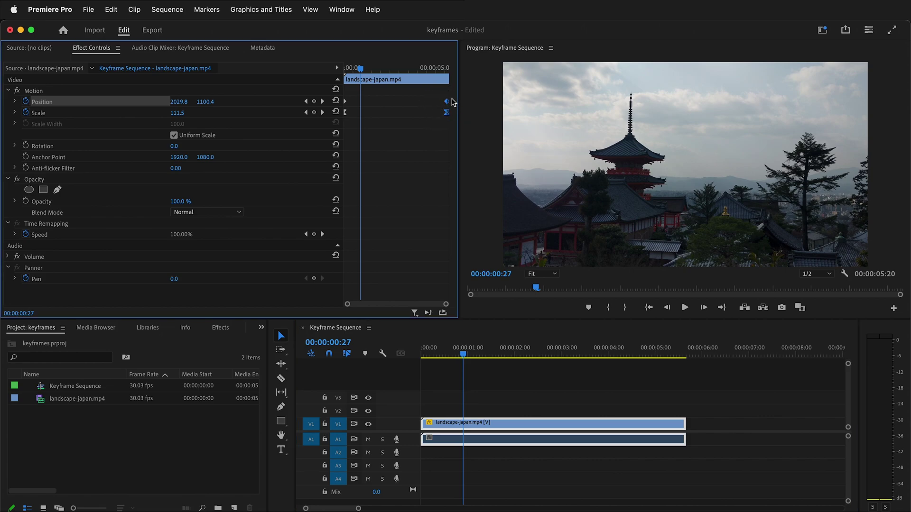
{"action": "left_click_drag", "start_coordinate": [448, 105], "coordinate": [409, 108]}
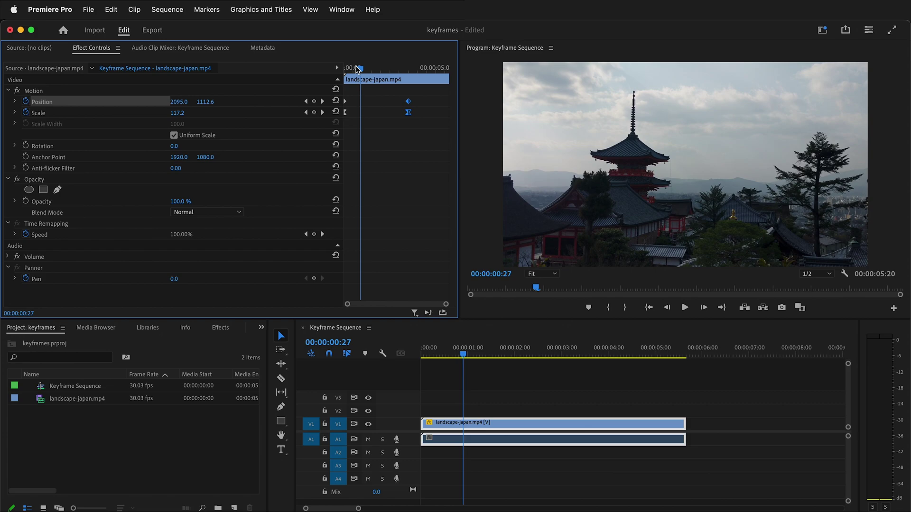
{"action": "left_click_drag", "start_coordinate": [358, 68], "coordinate": [345, 67]}
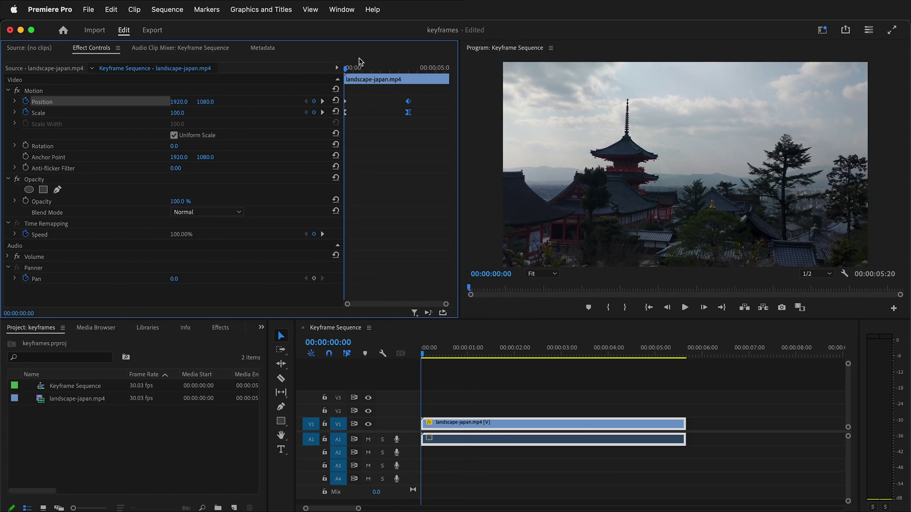
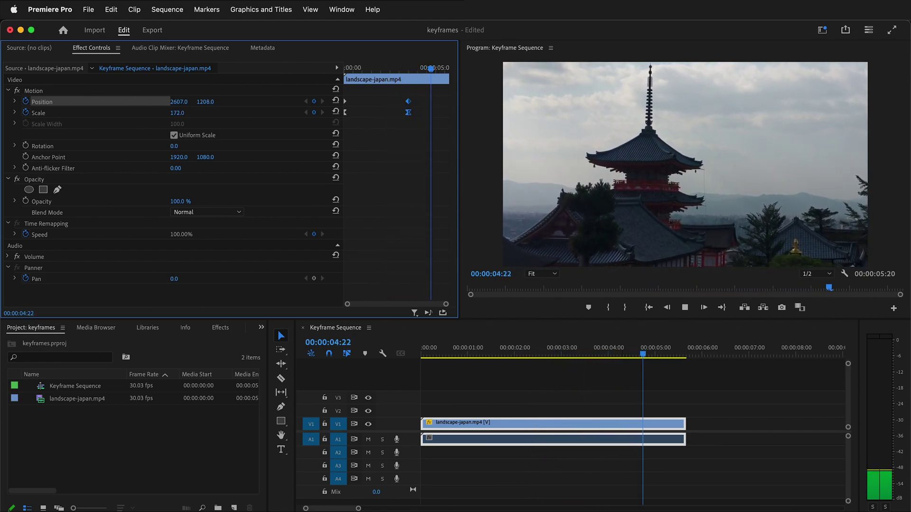
{"action": "key", "text": "space"}
{"action": "left_click_drag", "start_coordinate": [665, 359], "coordinate": [362, 344]}
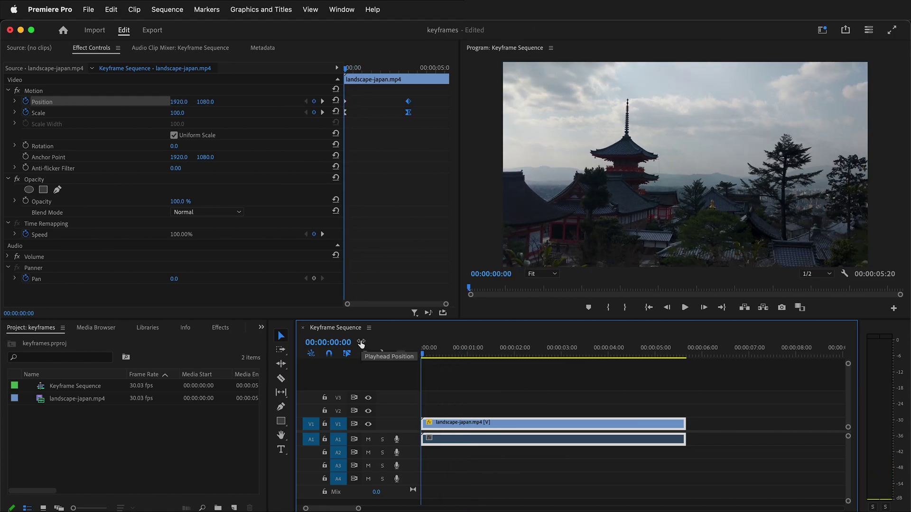
Add a middle Scale keyframe with a value of 192.9 at 00:00:01:16
{"action": "left_click", "coordinate": [371, 71]}
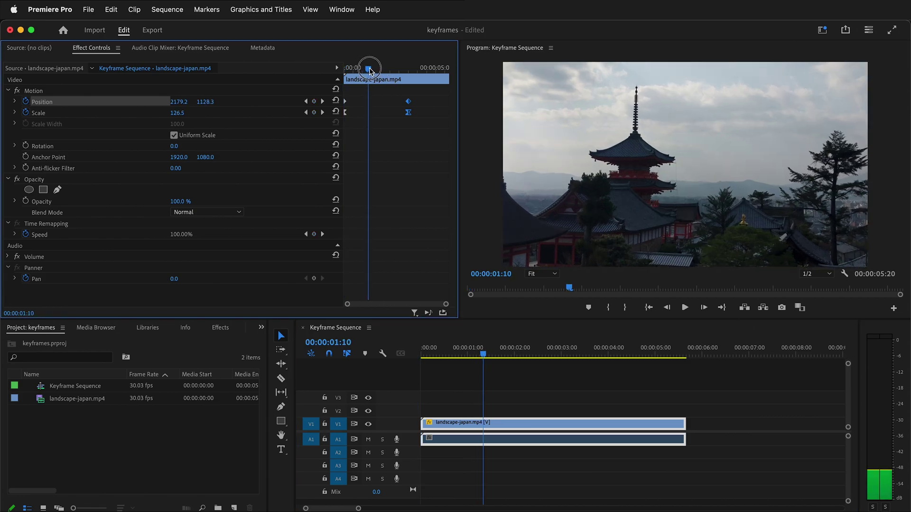
{"action": "left_click_drag", "start_coordinate": [371, 71], "coordinate": [372, 71]}
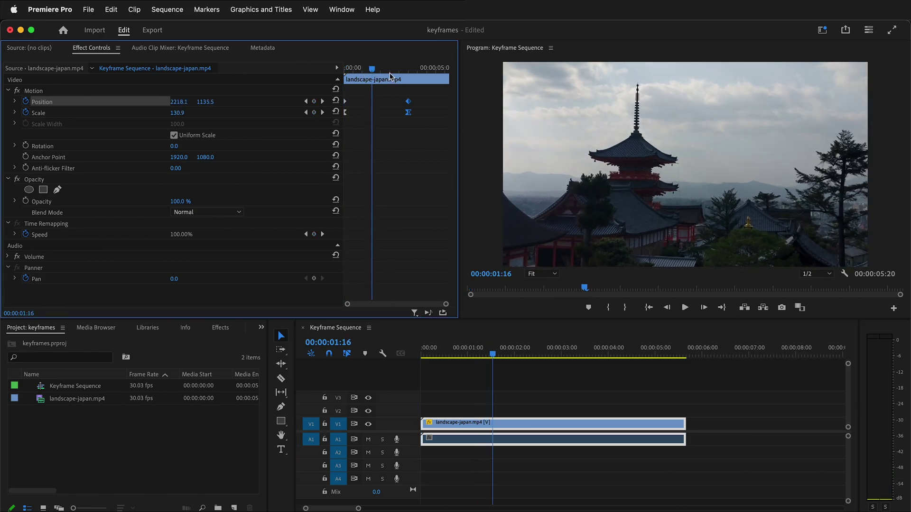
{"action": "left_click", "coordinate": [176, 117]}
{"action": "type", "text": "164.9"}
{"action": "key", "text": "Return"}
{"action": "left_click_drag", "start_coordinate": [178, 112], "coordinate": [185, 112]}
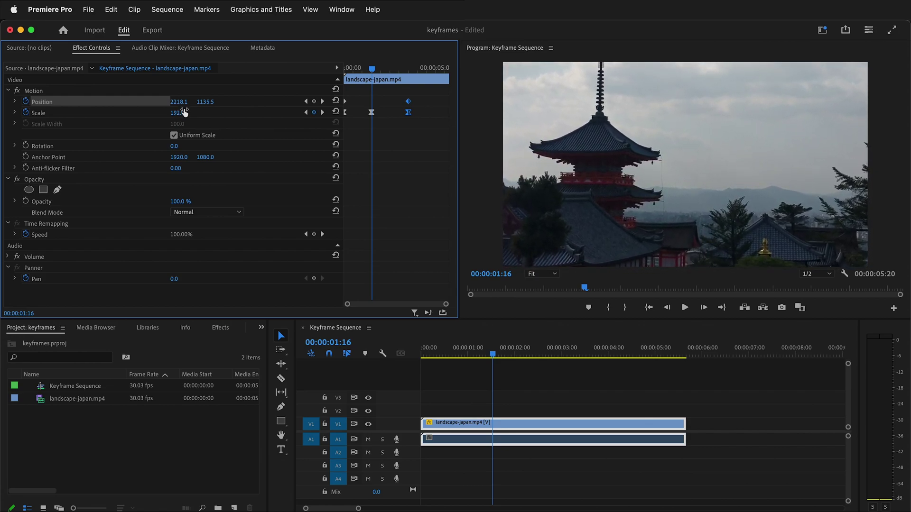
Set the middle Scale keyframe's interpolation to Auto Bezier and play back the animation from the start
{"action": "right_click", "coordinate": [371, 113]}
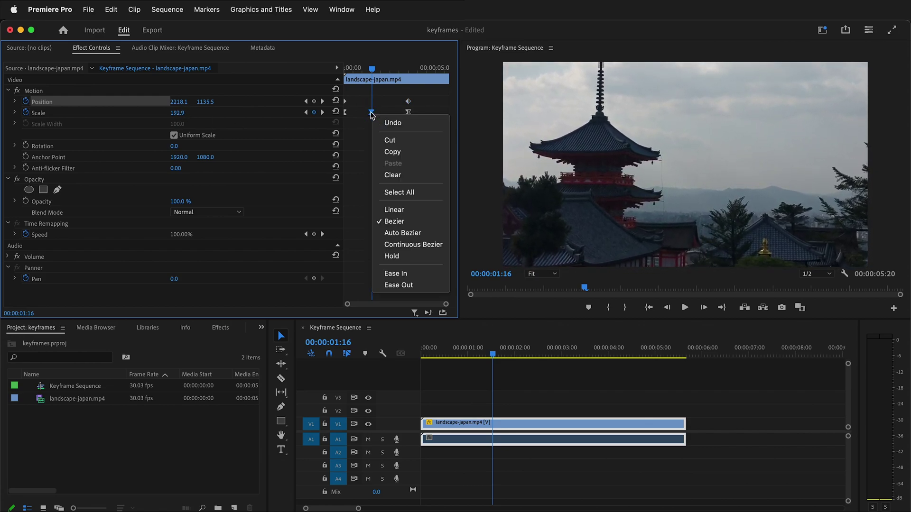
{"action": "left_click", "coordinate": [393, 233]}
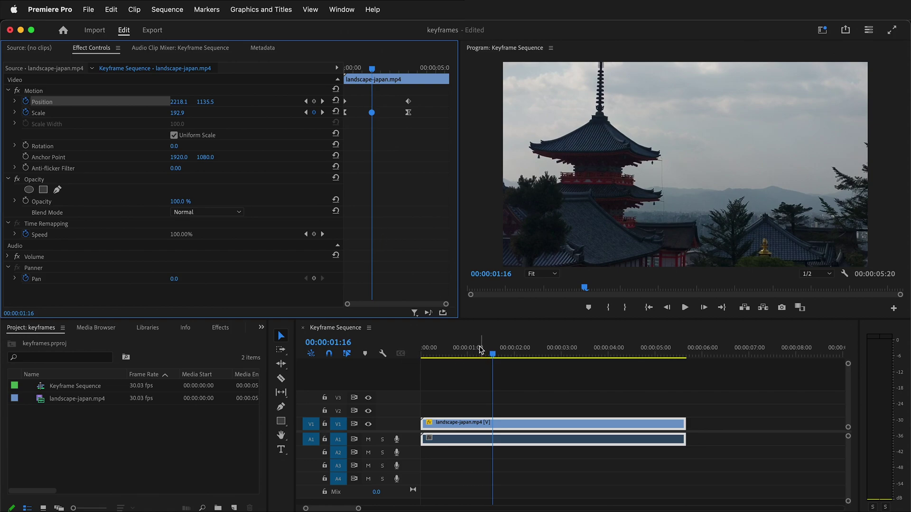
{"action": "left_click_drag", "start_coordinate": [494, 353], "coordinate": [423, 357]}
{"action": "key", "text": "space"}
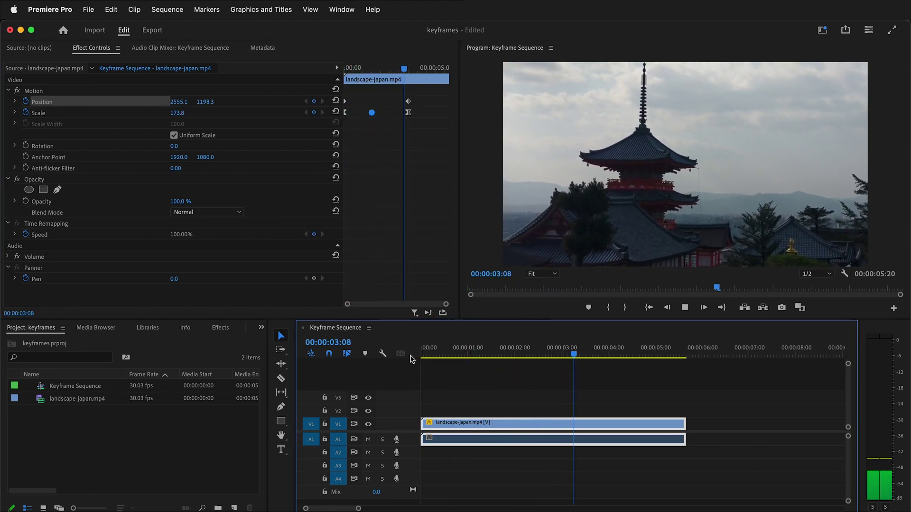
{"action": "key", "text": "space"}
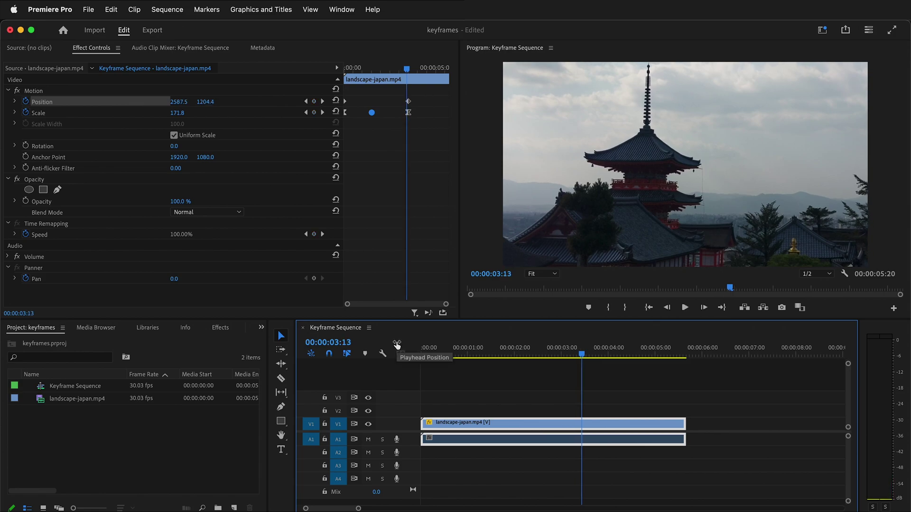
Try Linear interpolation on the middle Scale keyframe and play back the animation to compare
{"action": "right_click", "coordinate": [372, 113]}
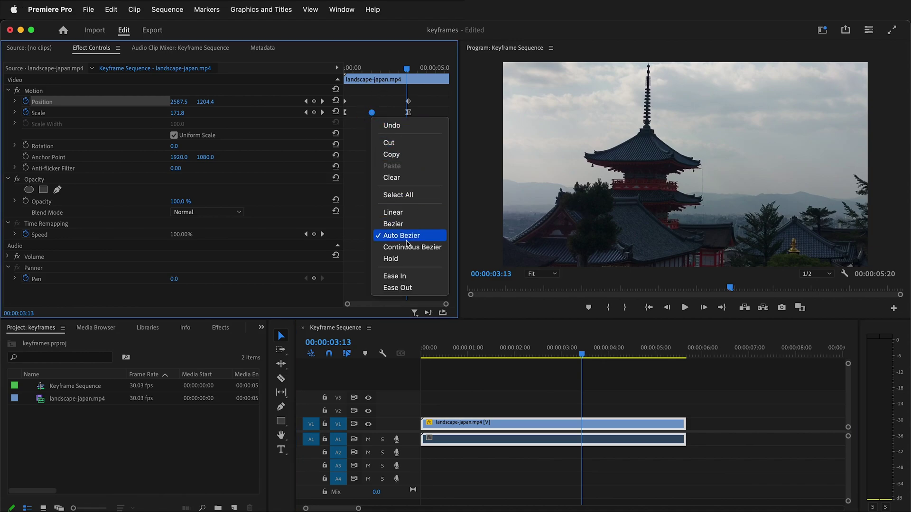
{"action": "left_click", "coordinate": [393, 212]}
{"action": "left_click_drag", "start_coordinate": [582, 355], "coordinate": [397, 354]}
{"action": "key", "text": "space"}
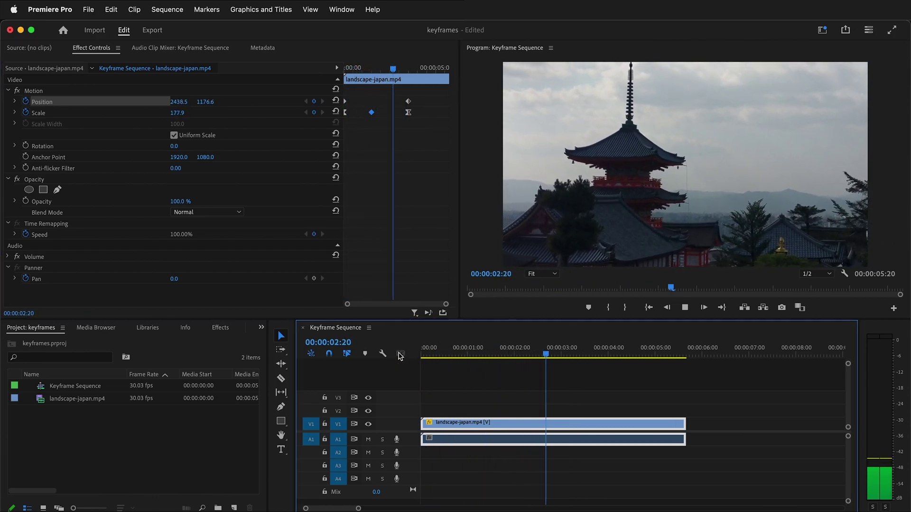
{"action": "key", "text": "space"}
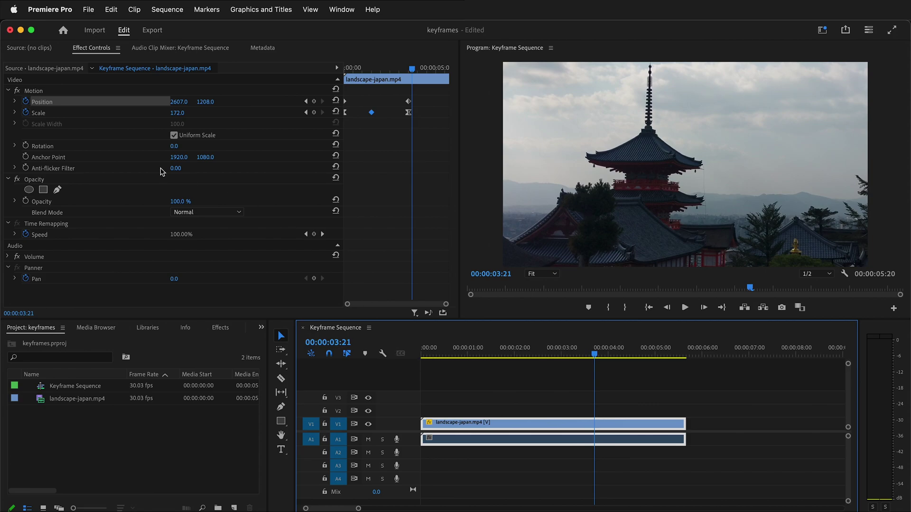
Switch the middle Scale keyframe back to Auto Bezier and return the playhead to 00:00:00:00
{"action": "right_click", "coordinate": [371, 113]}
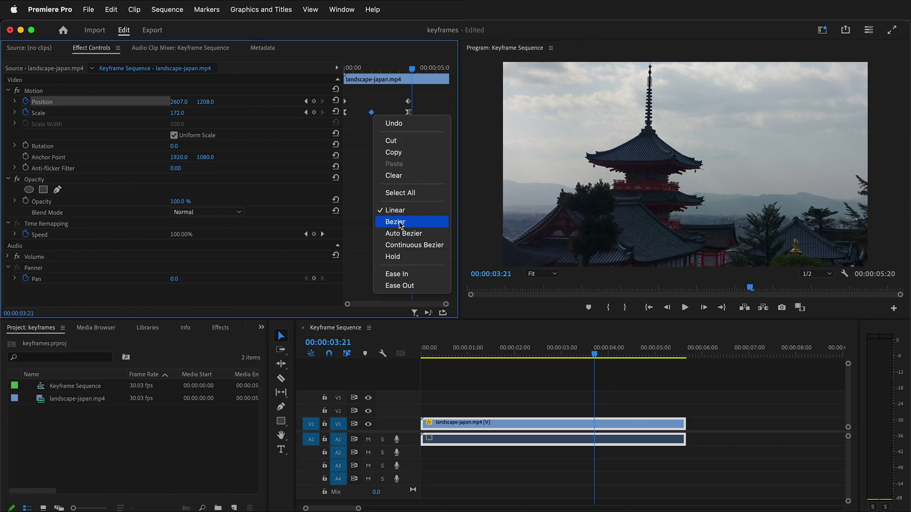
{"action": "left_click", "coordinate": [392, 233]}
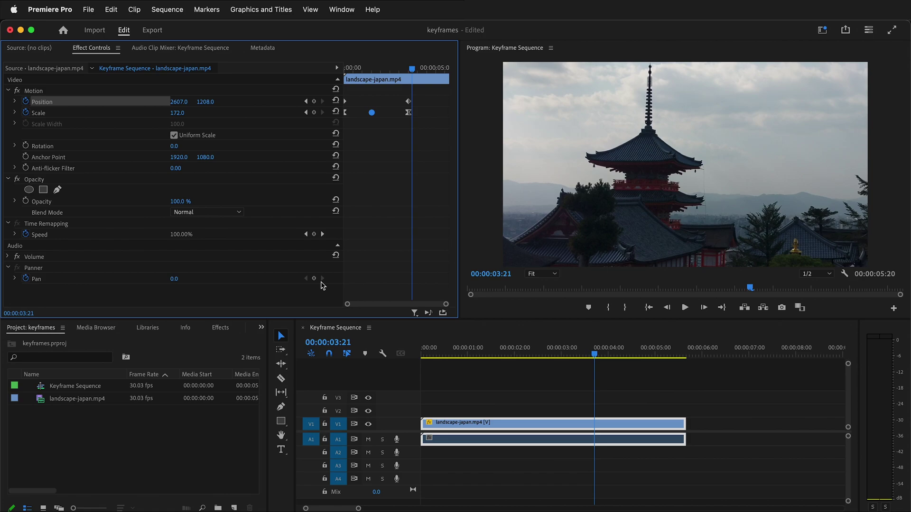
{"action": "key", "text": "Home"}
{"action": "right_click", "coordinate": [372, 113]}
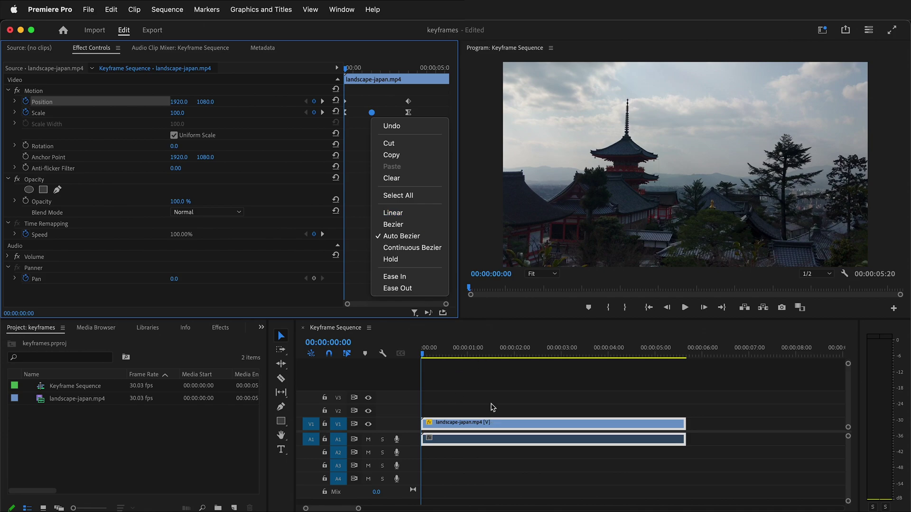
{"action": "key", "text": "Escape"}
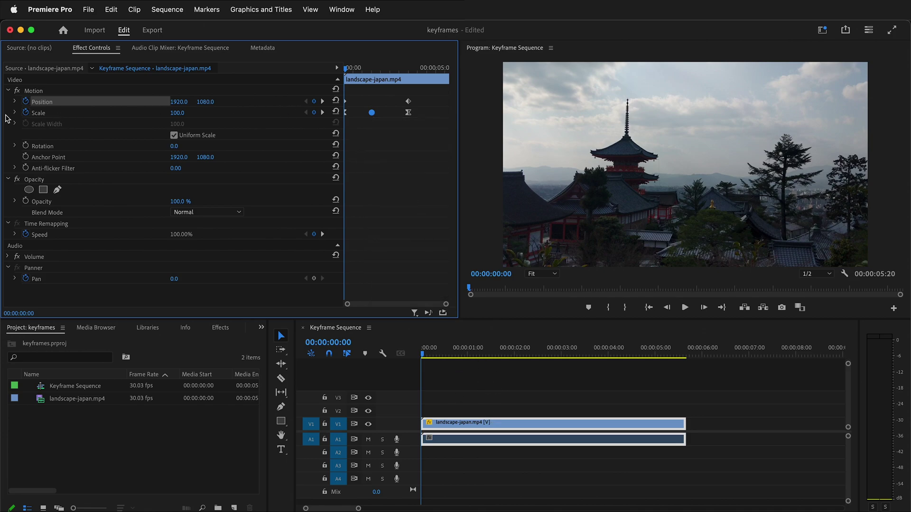
Turn off Scale keyframing to delete all Scale keyframes, and undo the deletion
{"action": "left_click", "coordinate": [26, 113]}
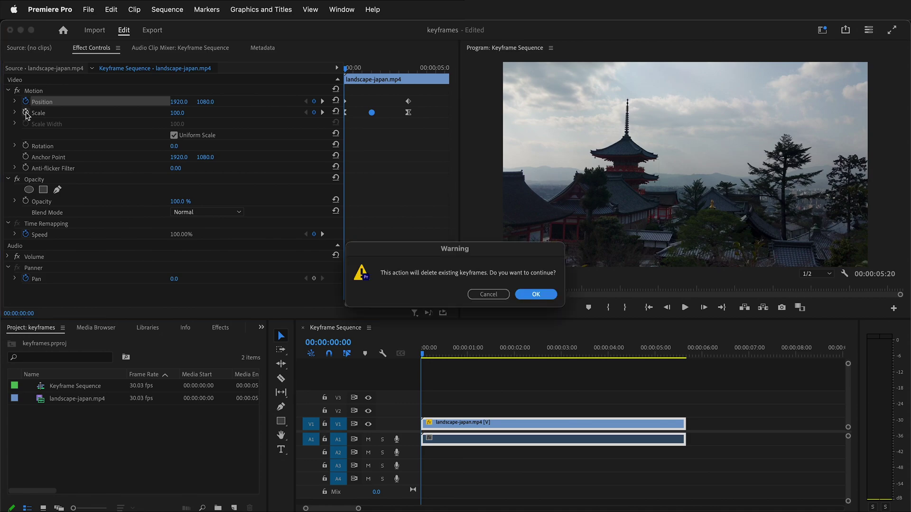
{"action": "left_click", "coordinate": [534, 294]}
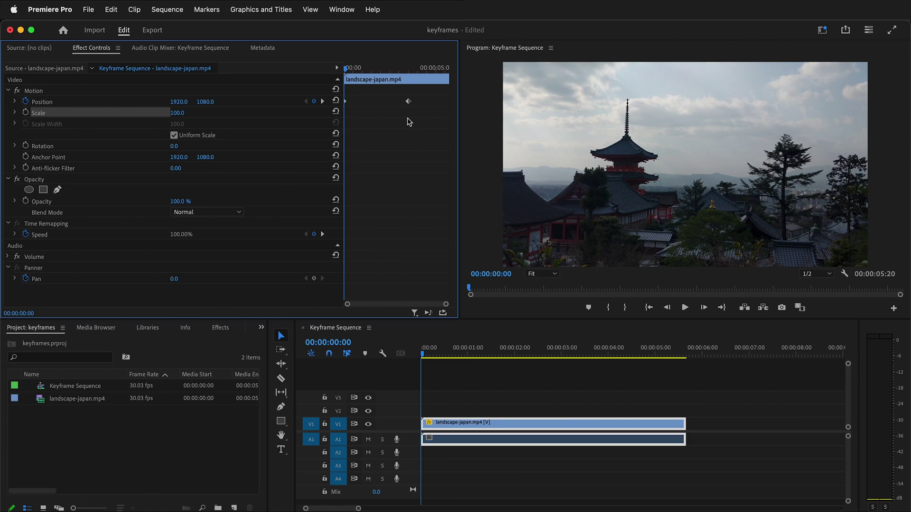
{"action": "key", "text": "super+v"}
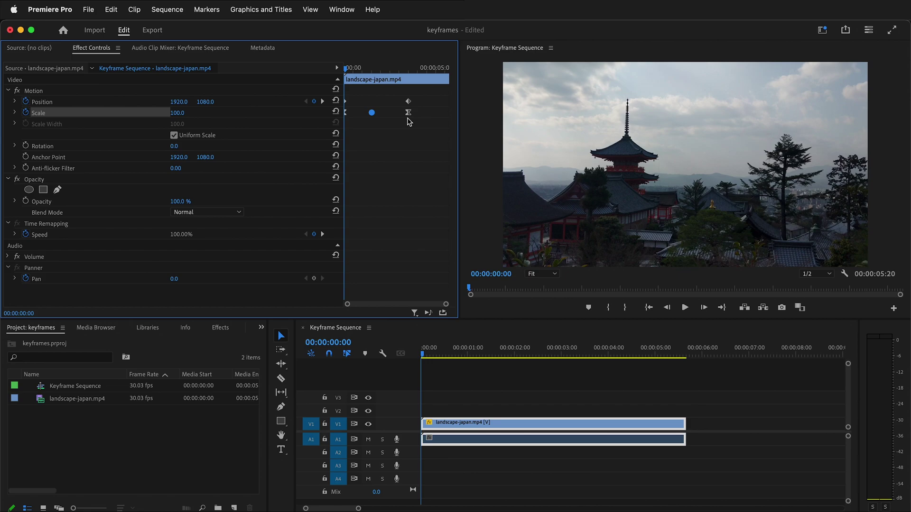